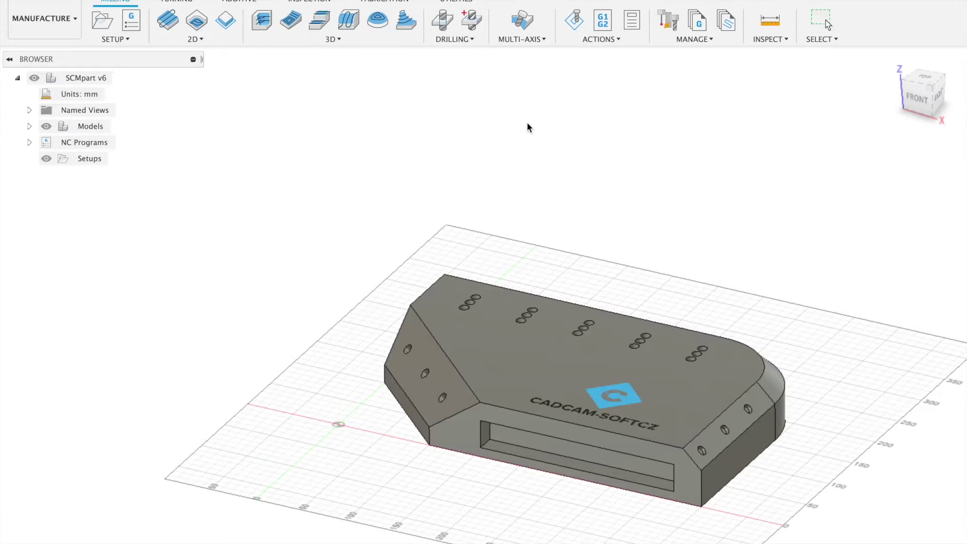
- Orbit the model to a lower angle and start a new milling setup
mouse_move(527, 122)
middle_mouse_down("shift")
mouse_move(529, 113)
mouse_move(528, 122)
middle_mouse_up("shift")
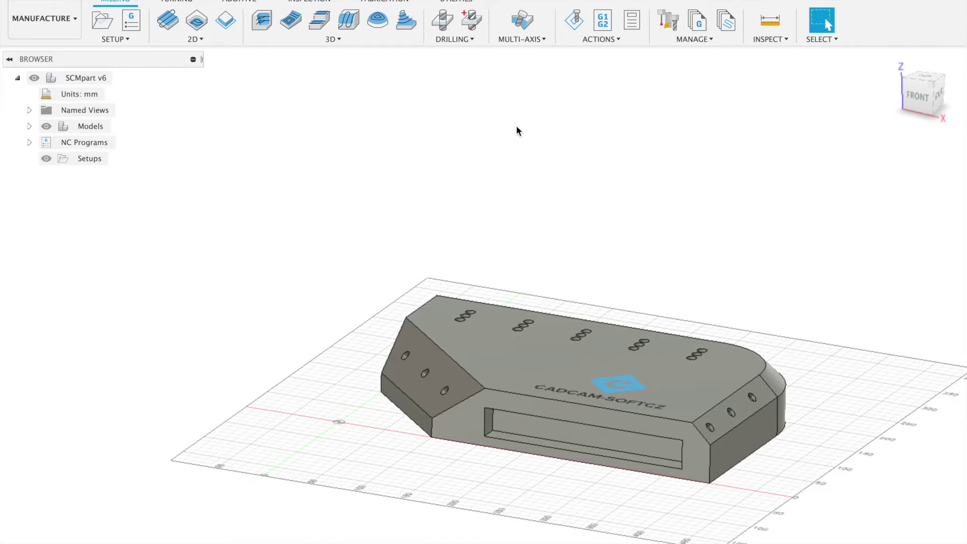
middle_click_drag(516, 127, 517, 122, "shift")
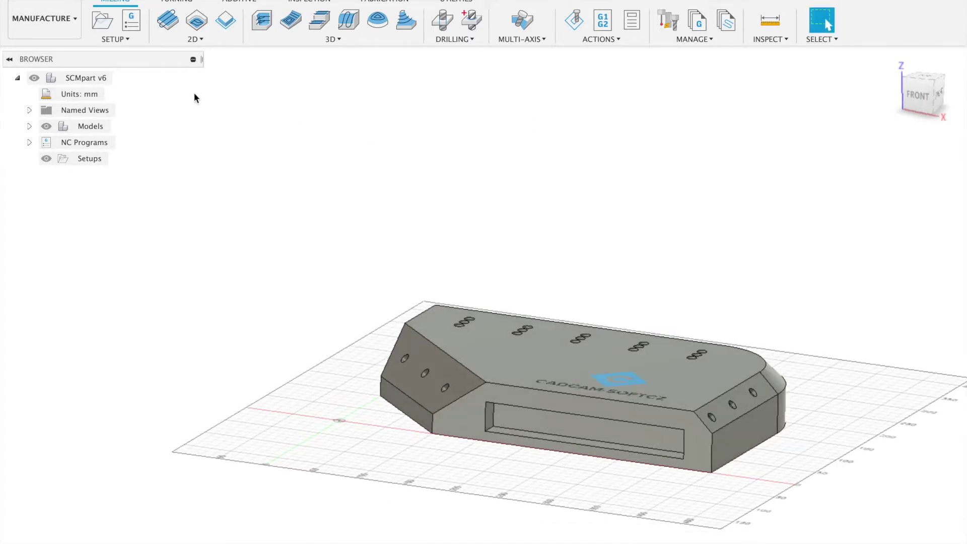
left_click(106, 28)
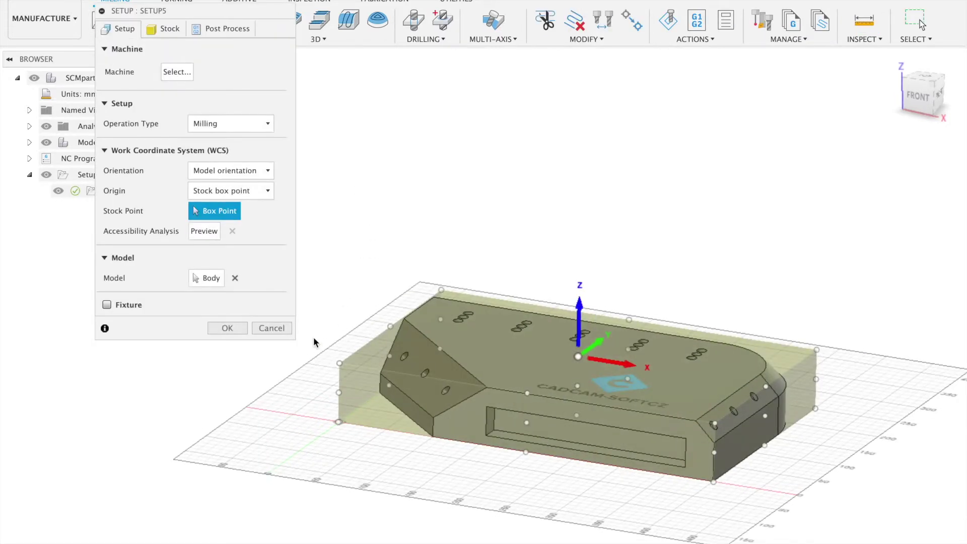
- Set the stock box's left-front corner as the work origin and confirm Setup5
left_click(338, 363)
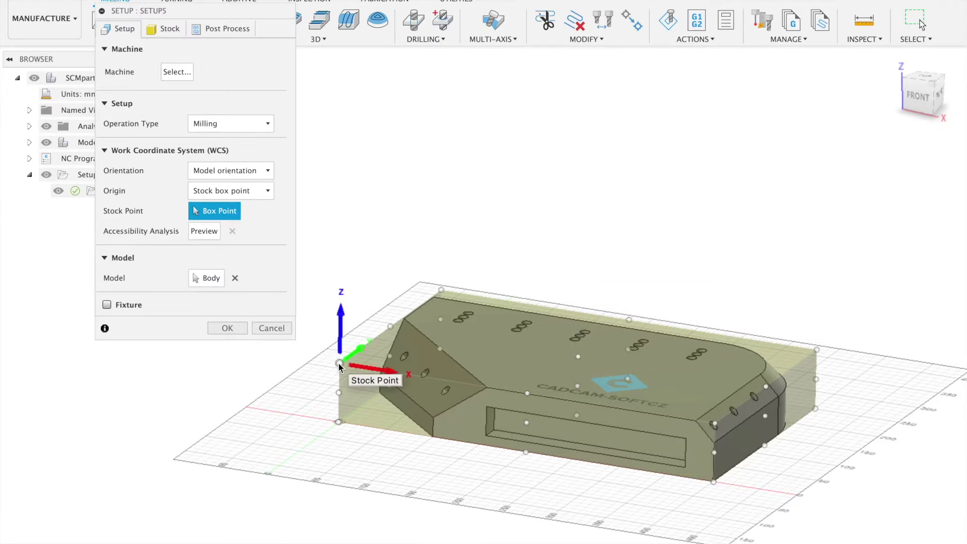
left_click(216, 329)
middle_click_drag(216, 333, 255, 319, "shift")
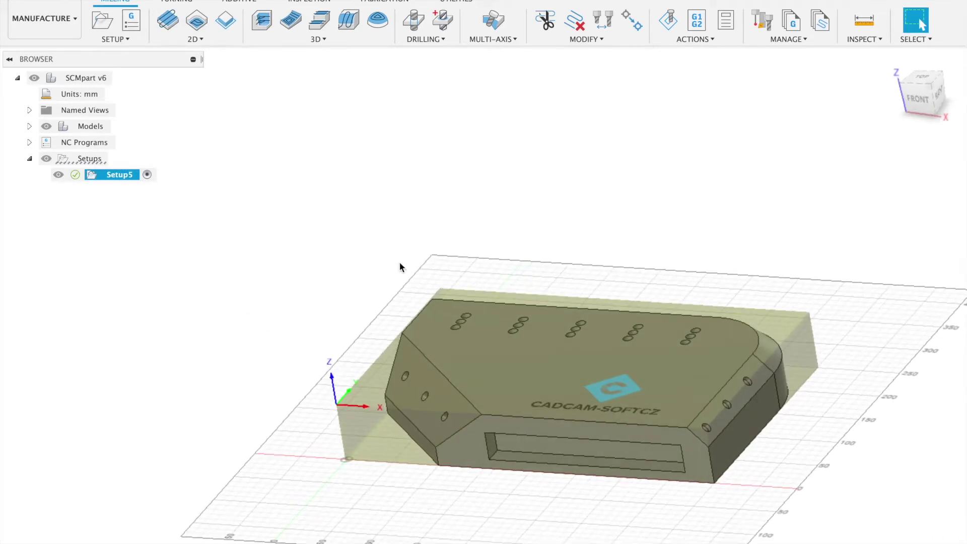
mouse_move(400, 263)
middle_mouse_down("shift")
mouse_move(390, 235)
mouse_move(394, 266)
middle_mouse_up("shift")
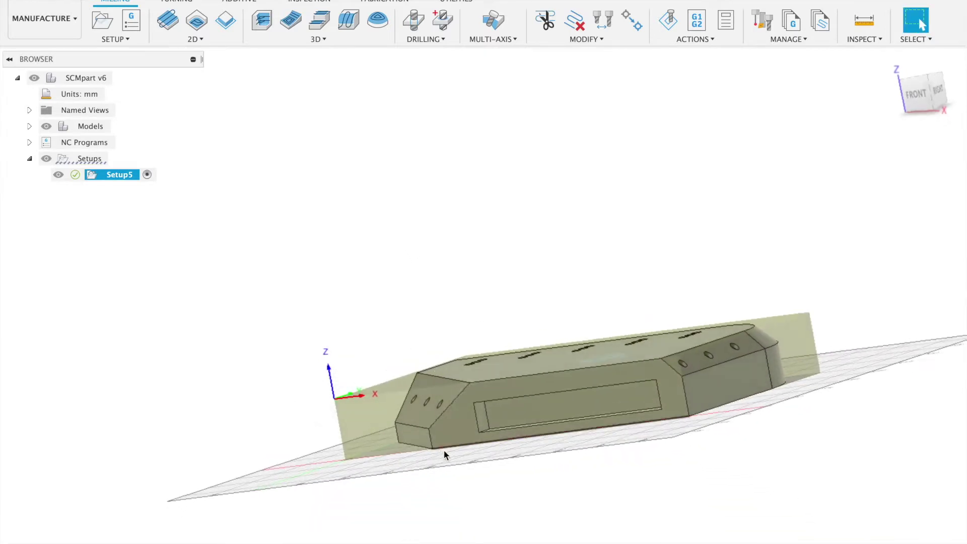
middle_click_drag(453, 395, 458, 403, "shift")
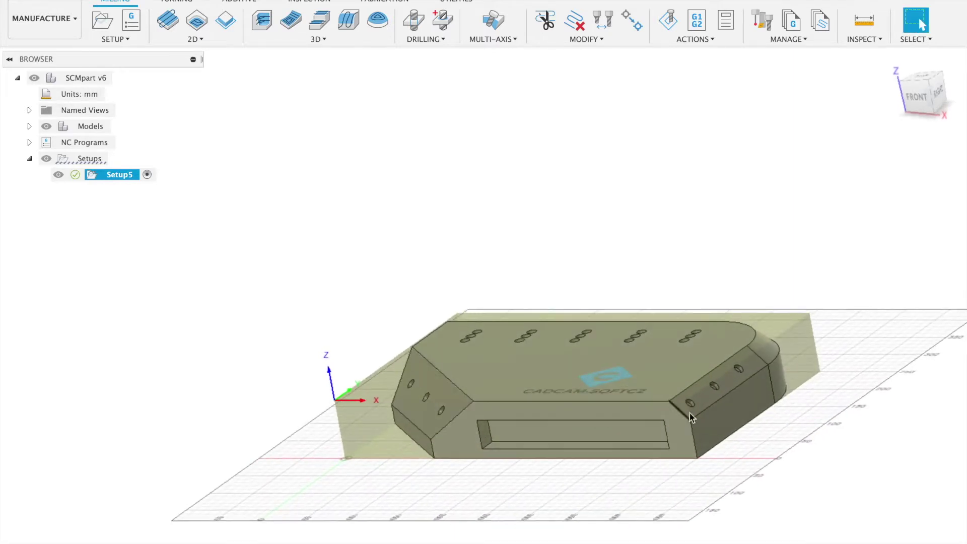
- Add a 2D Contour using the #1014 Ø16 mm flat end mill from the SCM Maestro library
left_click(274, 160)
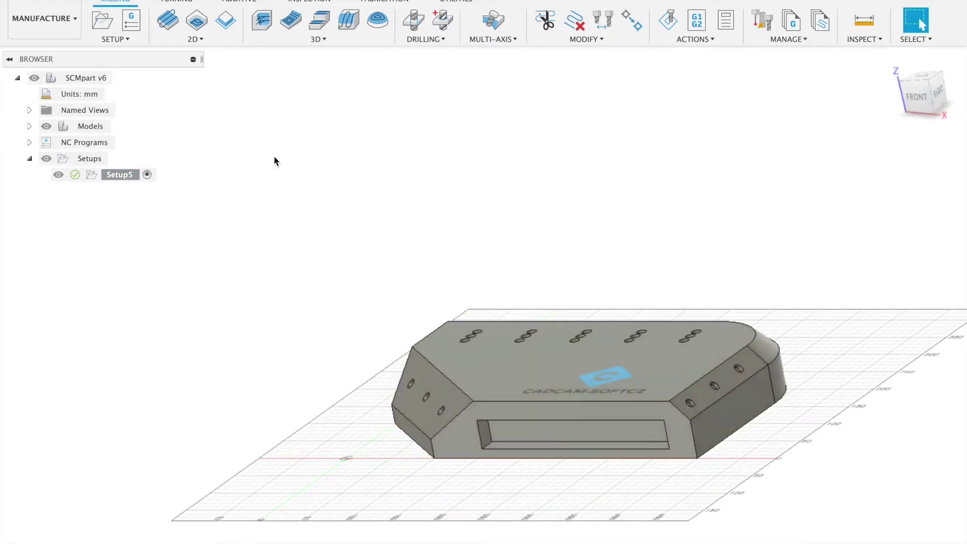
left_click(191, 39)
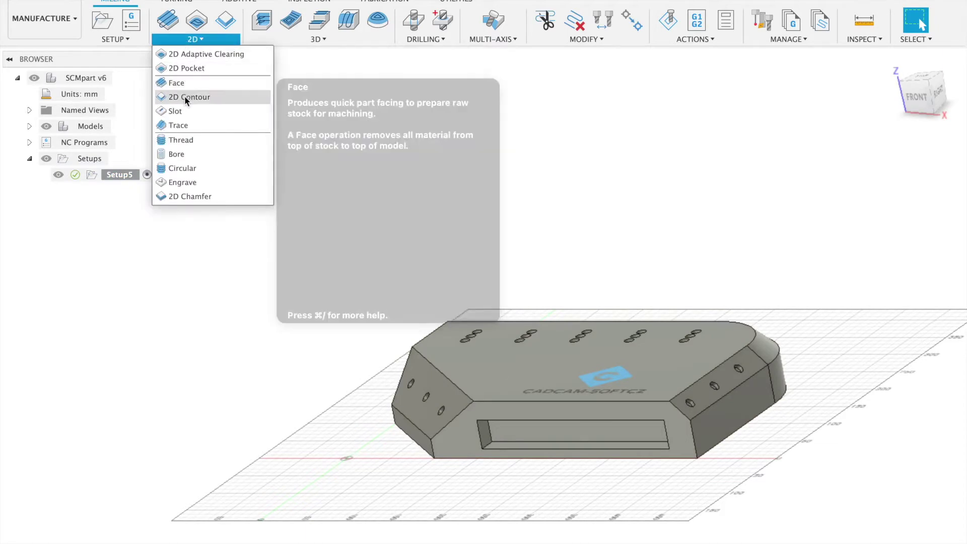
left_click(186, 97)
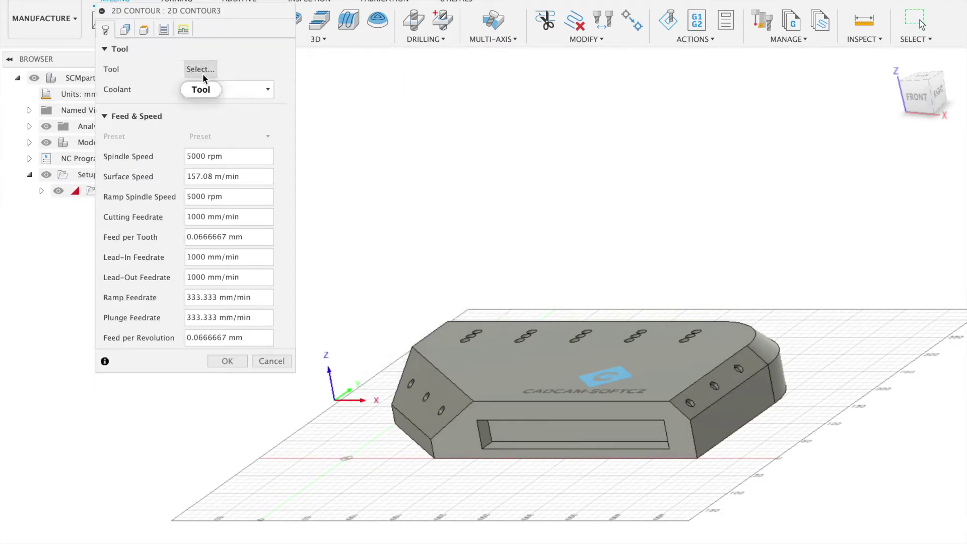
left_click(203, 70)
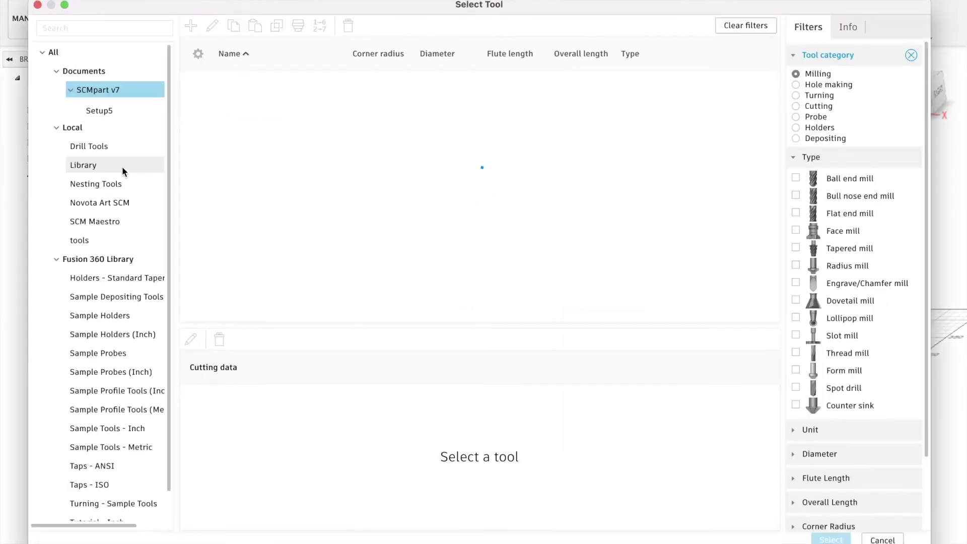
left_click(96, 220)
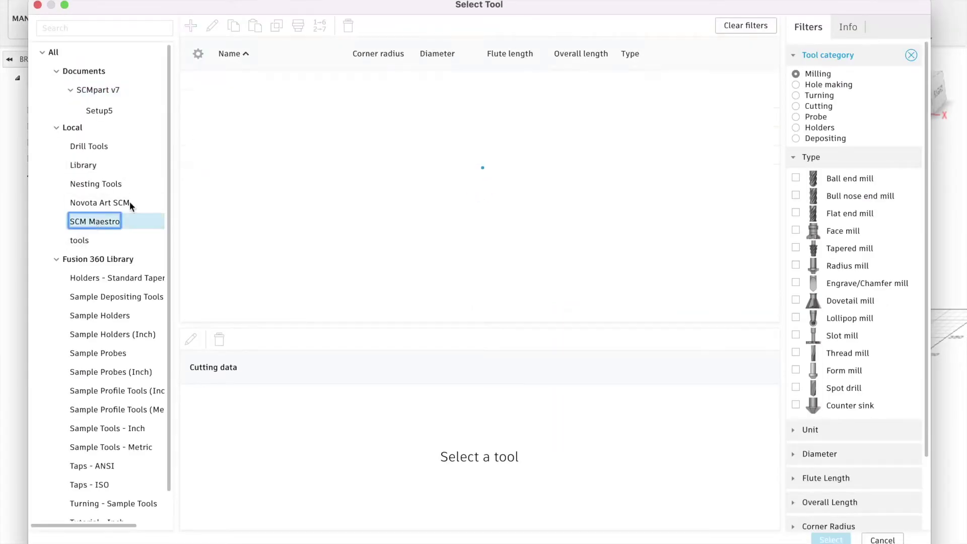
left_click(240, 98)
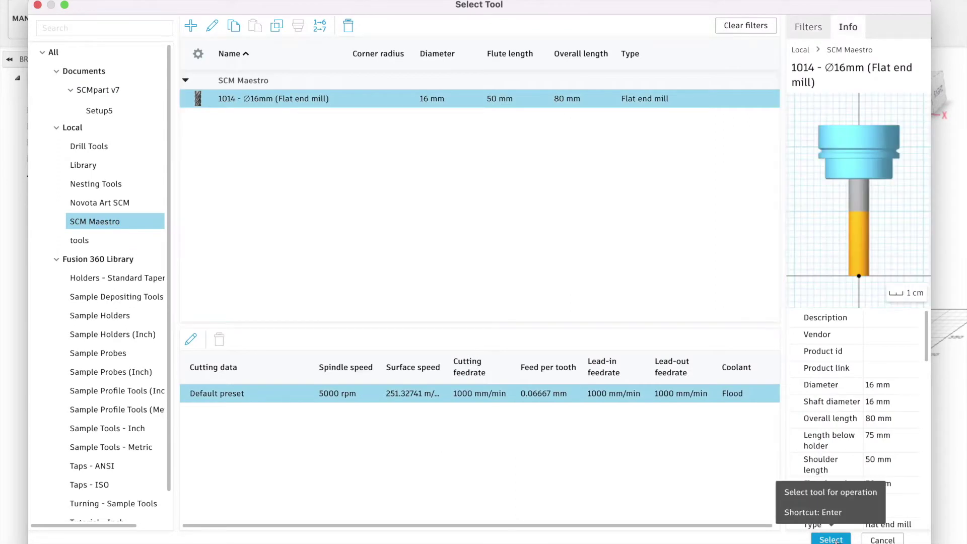
left_click(831, 539)
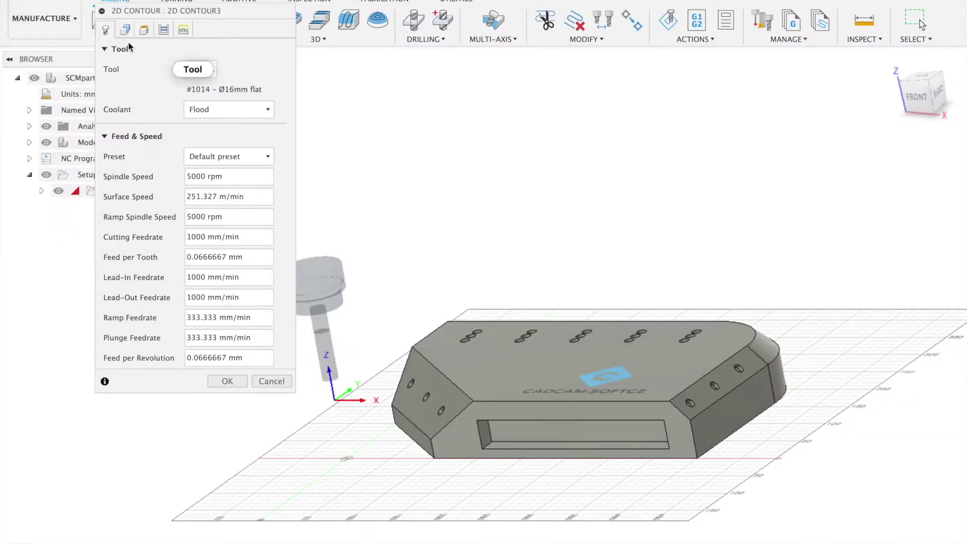
- Contour the part's outer bottom edge in multiple depths with a 15 mm maximum roughing stepdown
left_click(125, 30)
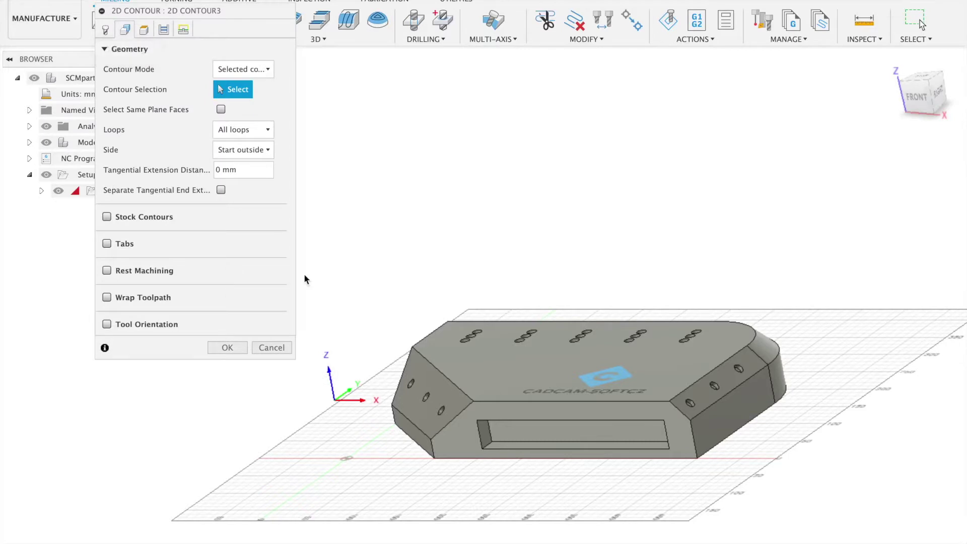
left_click(439, 457)
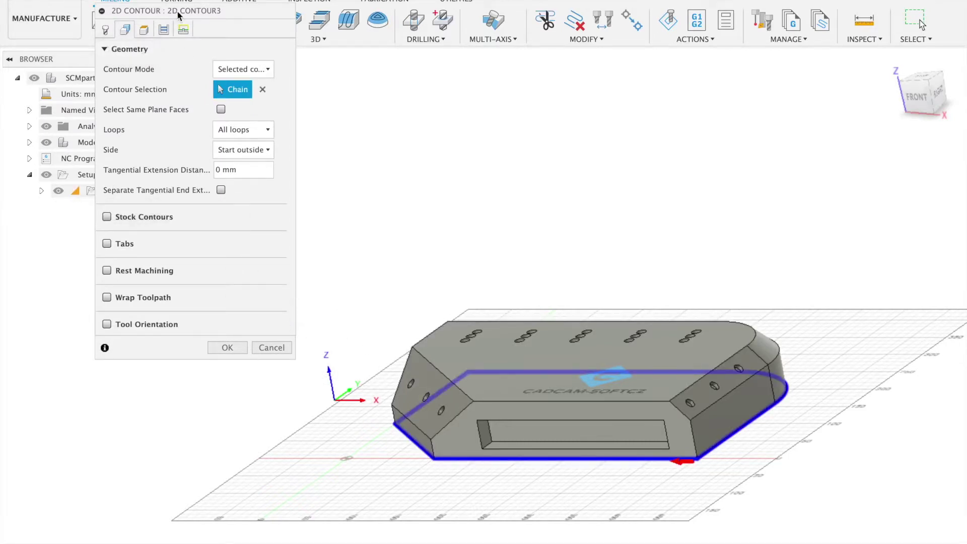
left_click(182, 29)
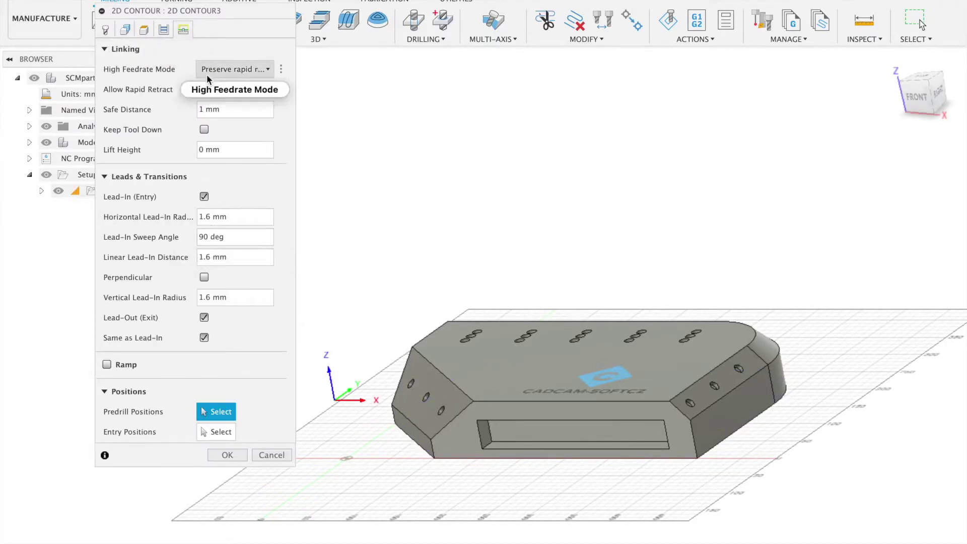
left_click(144, 31)
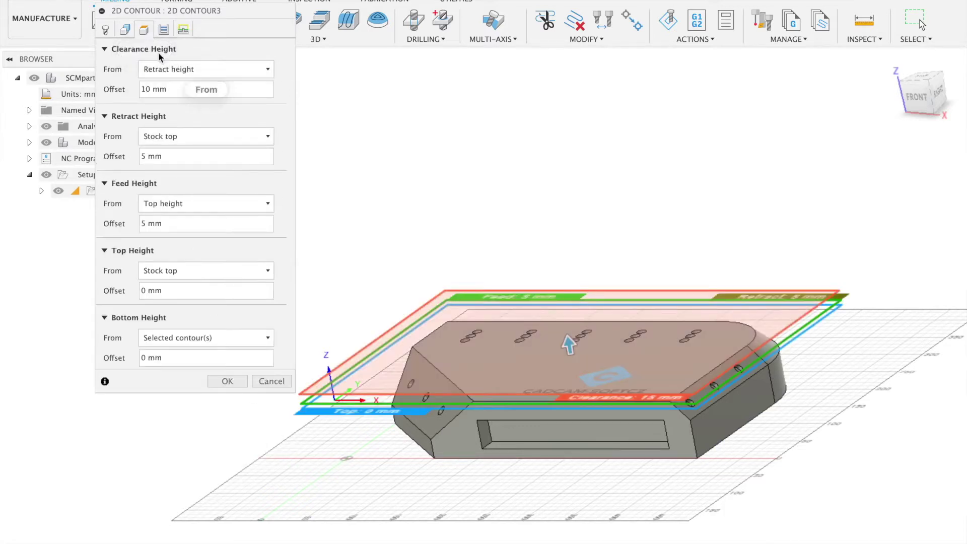
left_click(160, 35)
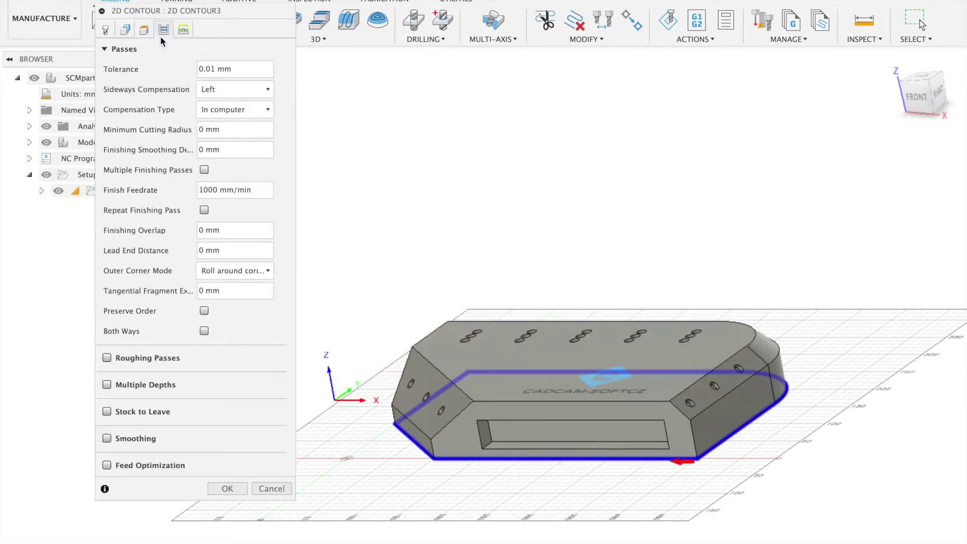
left_click(106, 384)
left_click(211, 404)
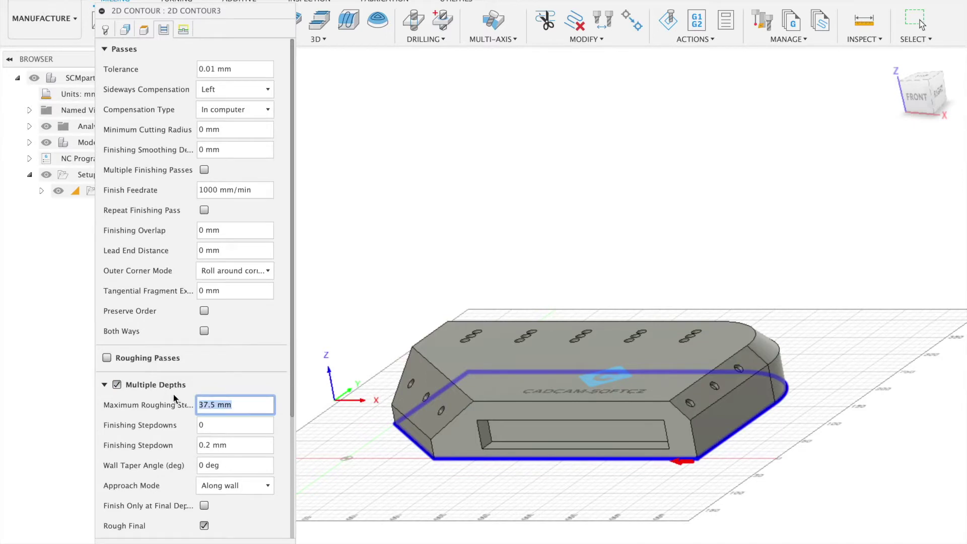
type("15")
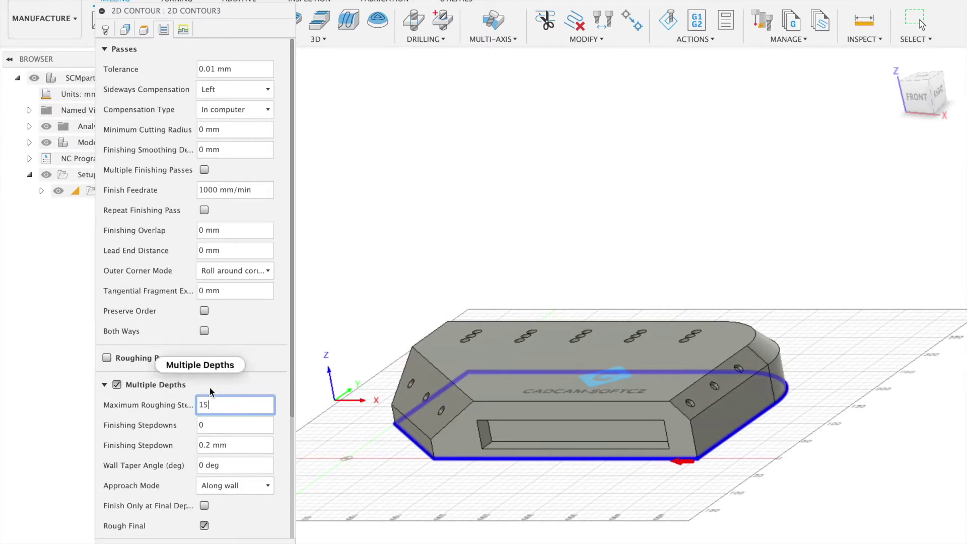
left_click(207, 67)
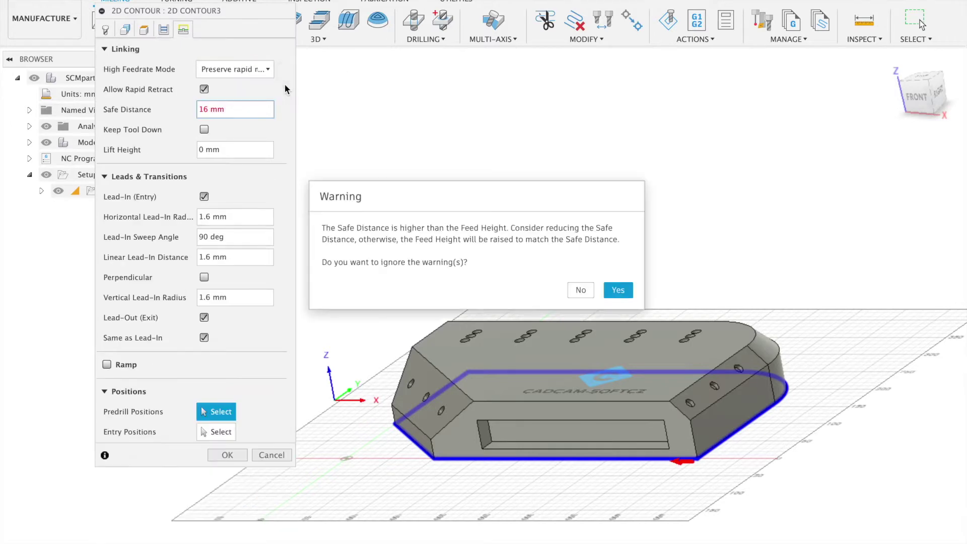
- Dismiss the safe distance warning and set Safe Distance to 5 mm
left_click(581, 291)
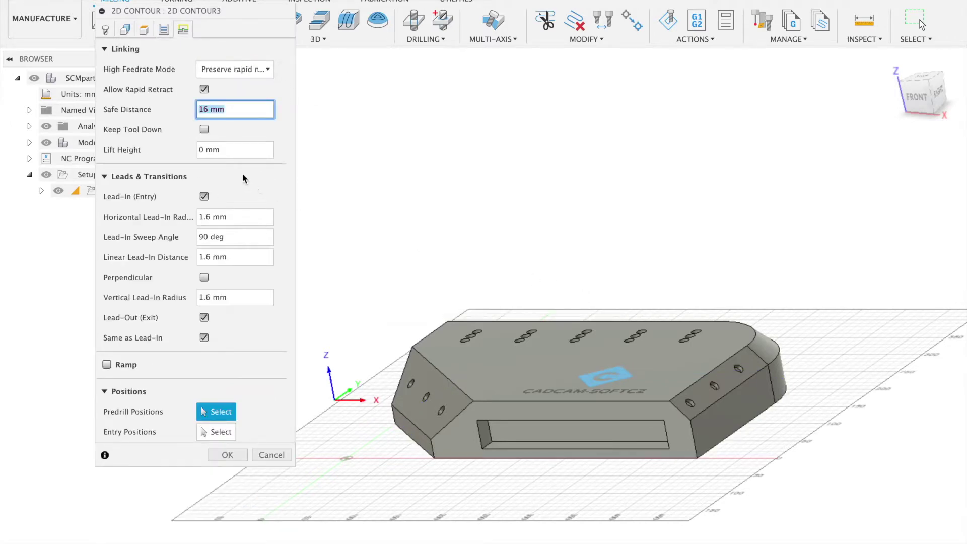
double_click(232, 111)
triple_click(229, 111)
type("5")
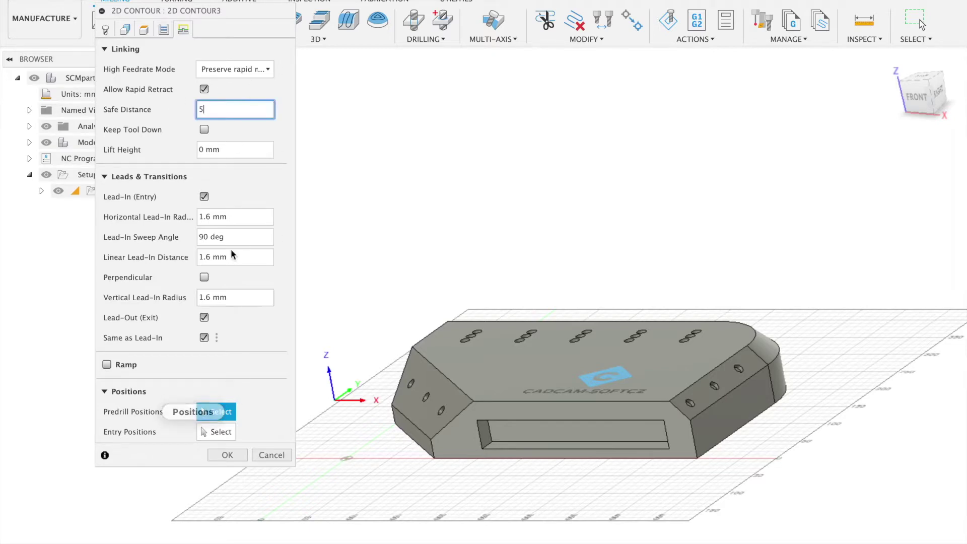
left_click(168, 27)
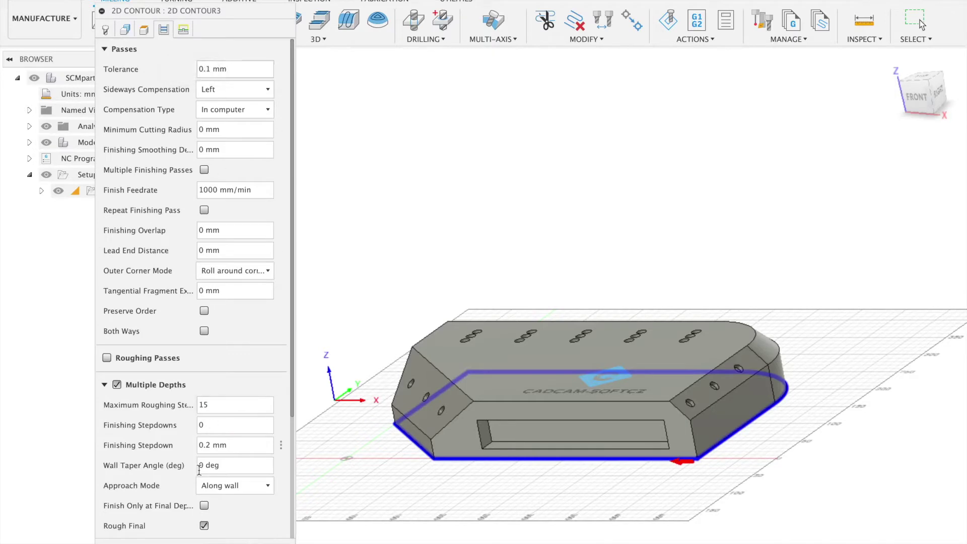
- Confirm the 2D Contour and inspect its layered toolpath around the part
key("Return")
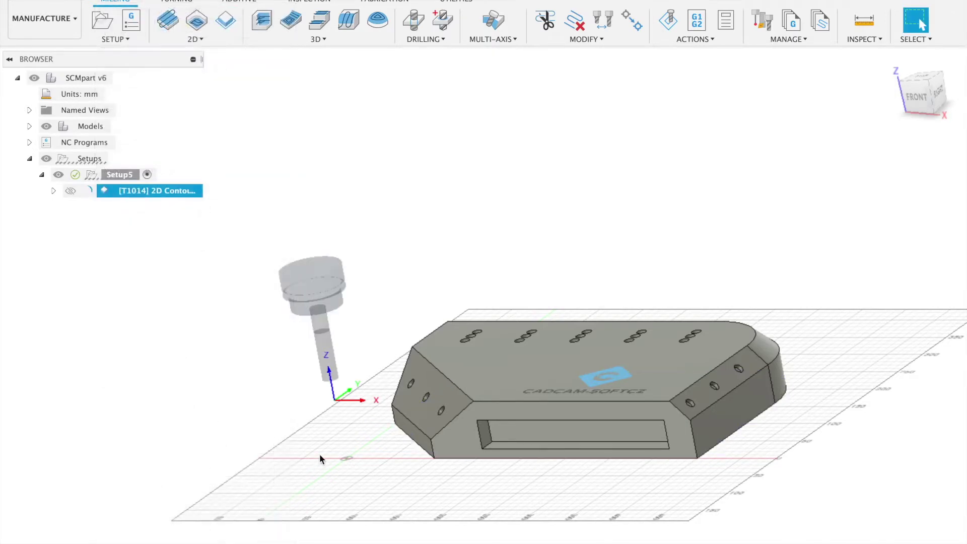
mouse_move(343, 419)
middle_mouse_down("shift")
mouse_move(335, 397)
mouse_move(334, 419)
mouse_move(327, 409)
mouse_move(360, 421)
middle_mouse_up("shift")
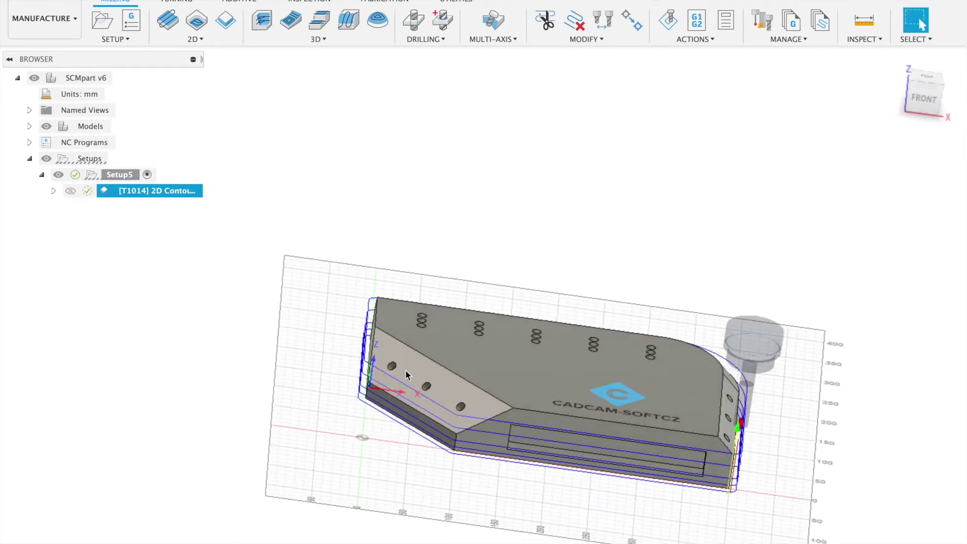
scroll(408, 368, "down", 2)
scroll(408, 372, "up", 5)
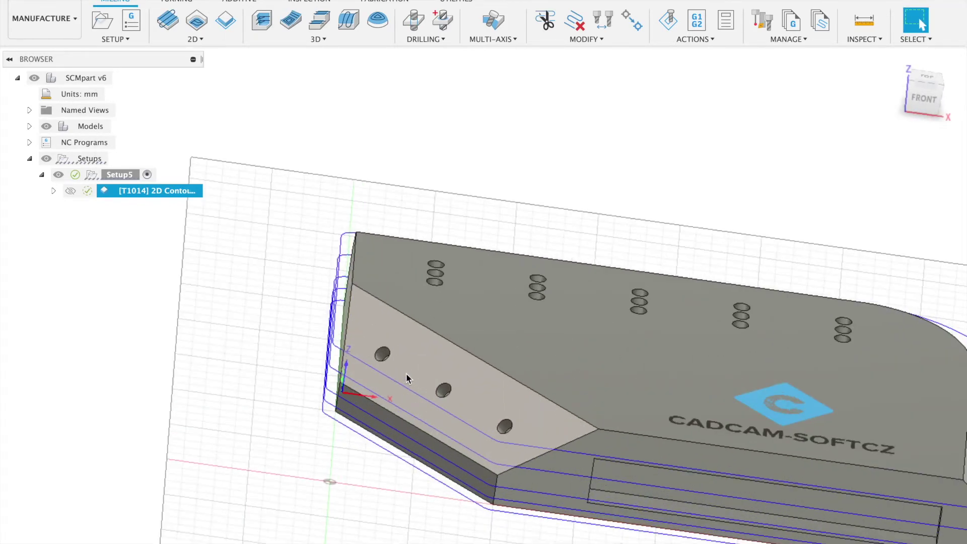
left_click(201, 41)
- Start a Face operation with the tool normal to the sloped face, Y axis reversed along its lower edge
left_click(177, 83)
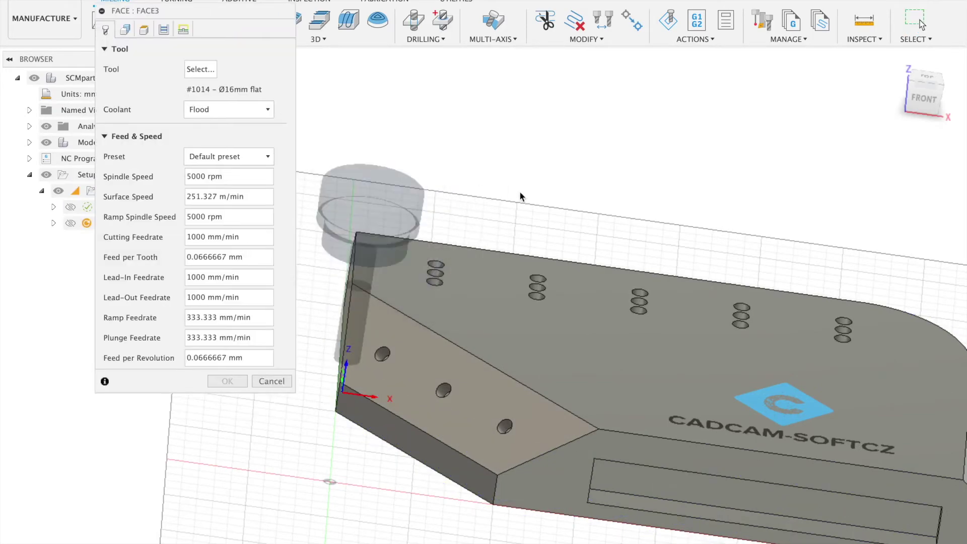
left_click(124, 31)
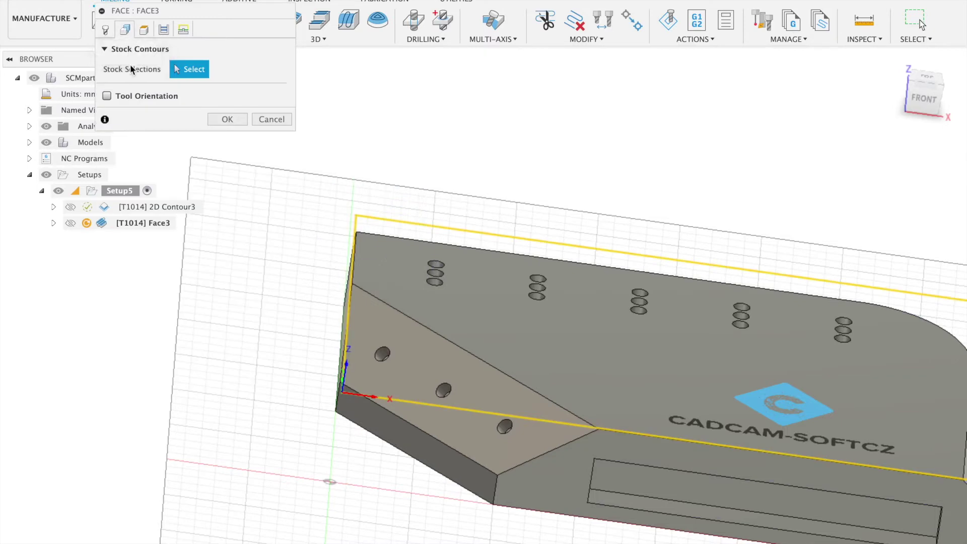
left_click(109, 97)
left_click(222, 118)
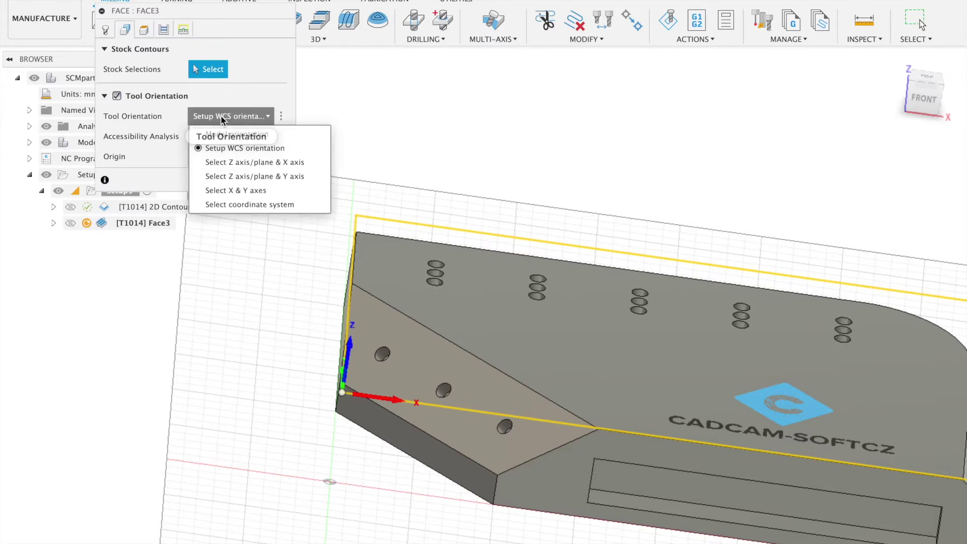
left_click(231, 175)
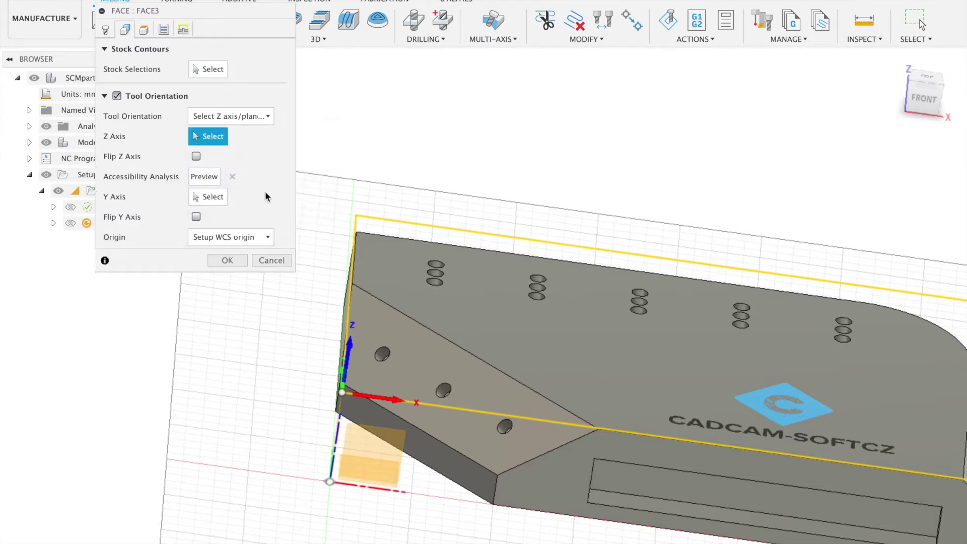
left_click(409, 356)
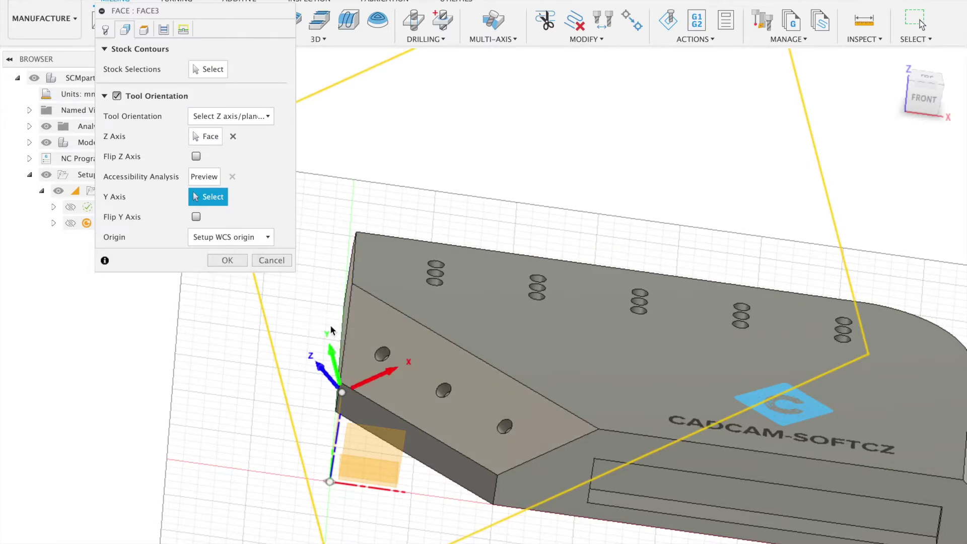
left_click(422, 434)
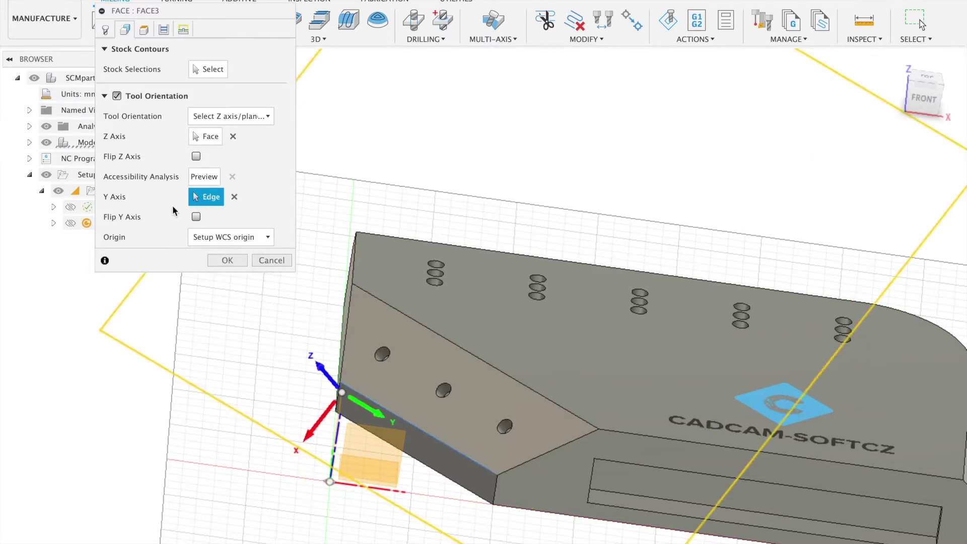
left_click(195, 217)
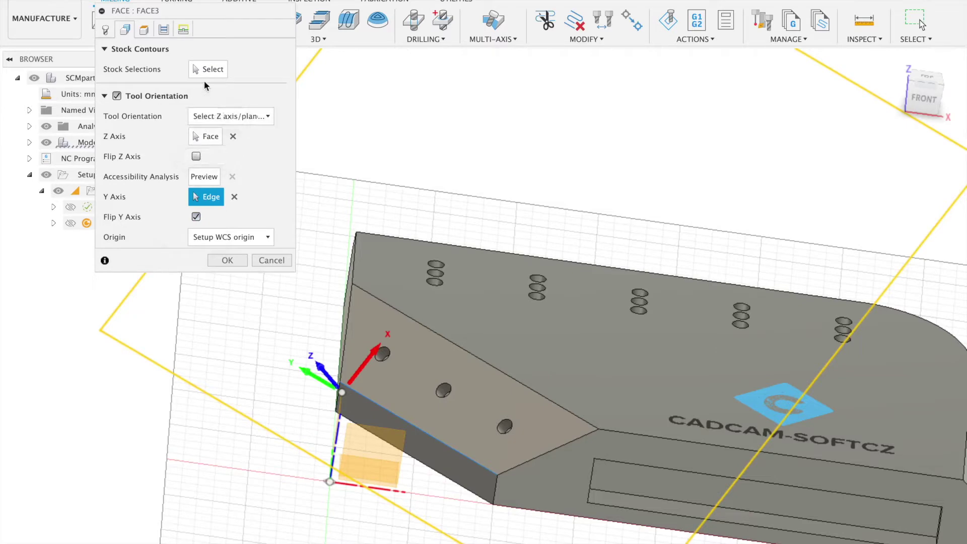
- Face the sloped face, with Top Height from Model top offset by 5 mm
left_click(195, 69)
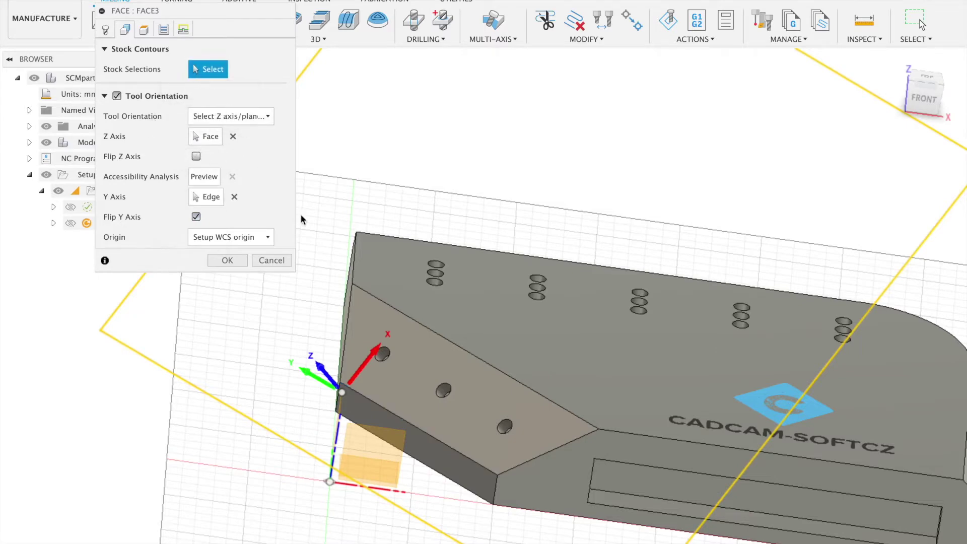
left_click(373, 302)
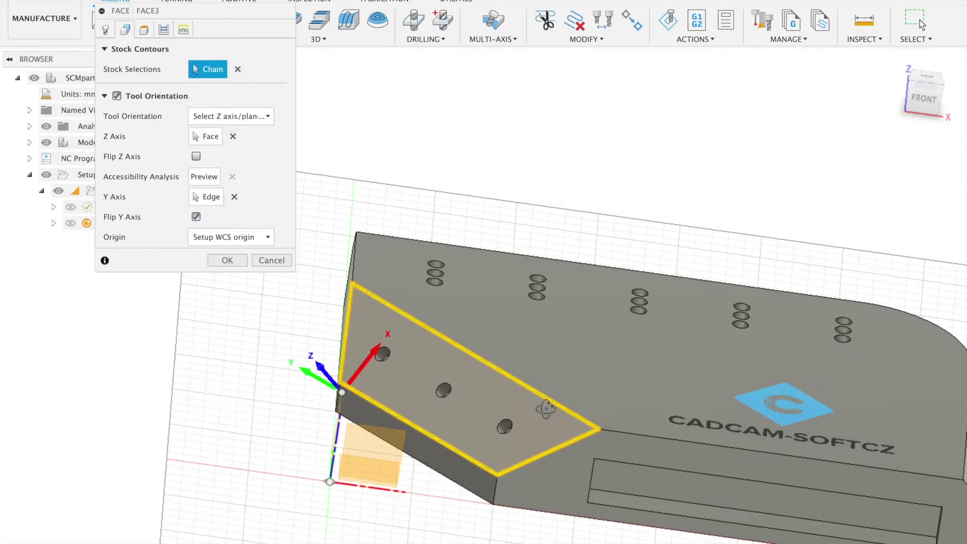
middle_click_drag(545, 409, 427, 295, "shift")
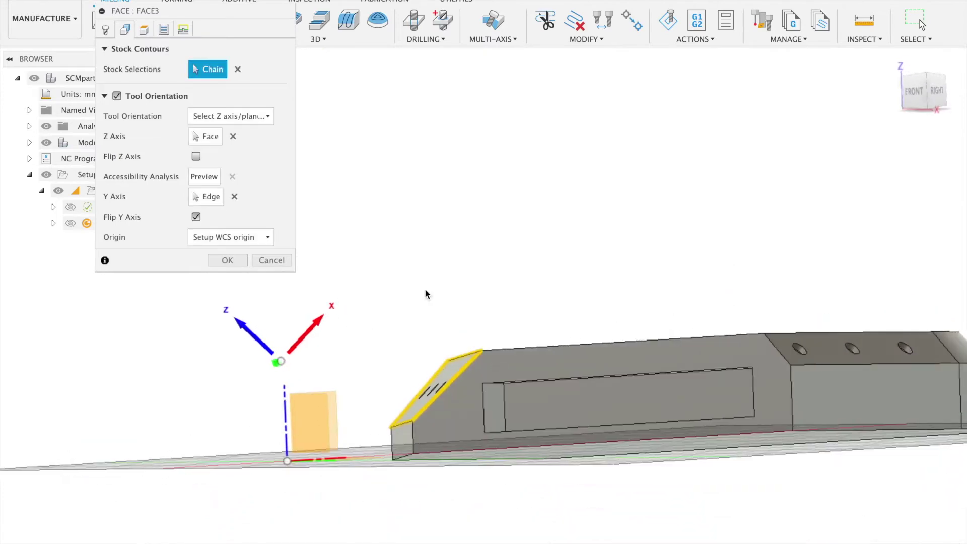
left_click(139, 32)
mouse_move(397, 257)
middle_mouse_down()
mouse_move(410, 263)
mouse_move(395, 254)
middle_mouse_up()
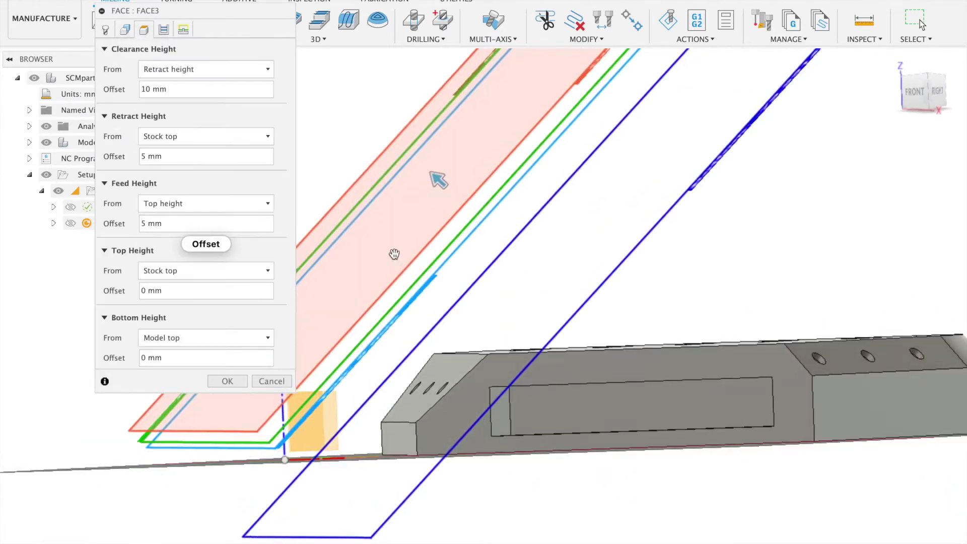
left_click(162, 277)
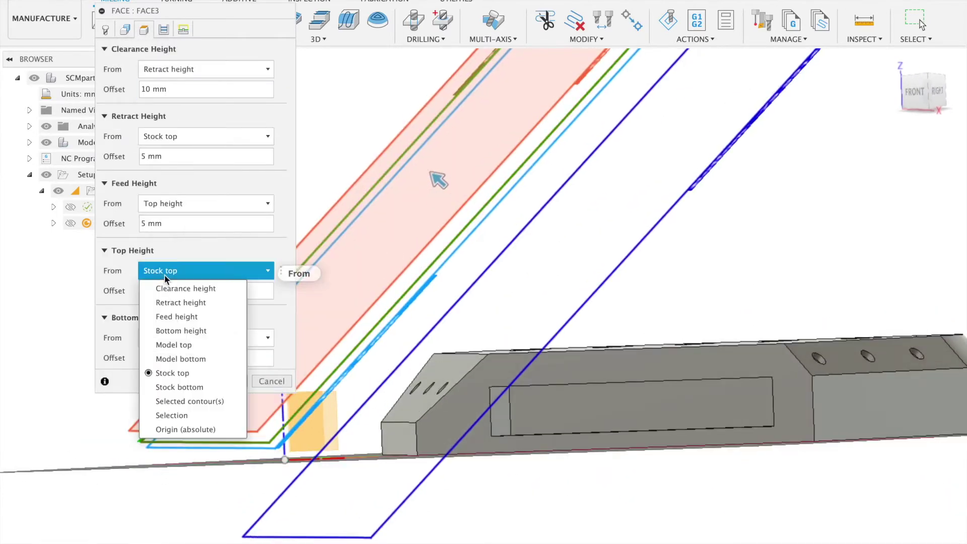
left_click(176, 345)
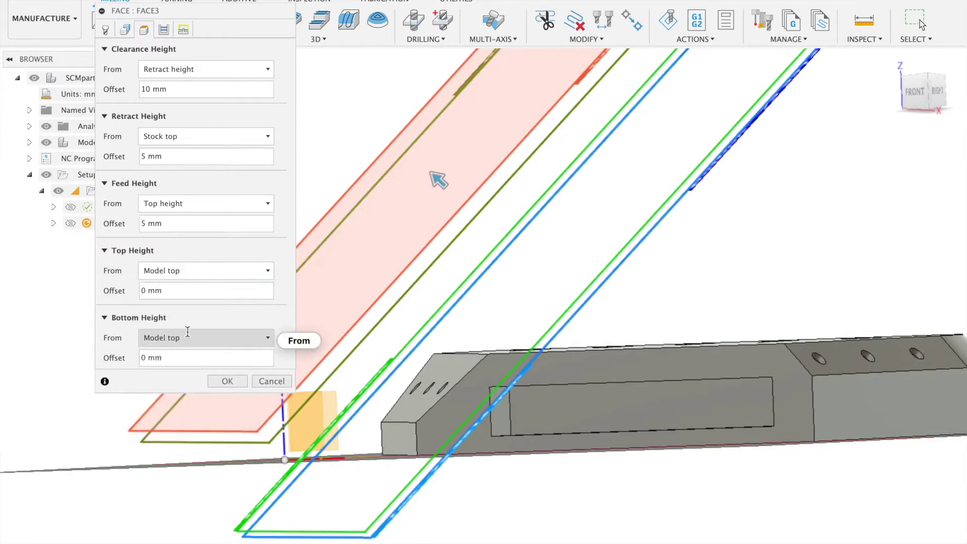
left_click(166, 290)
triple_click(141, 292)
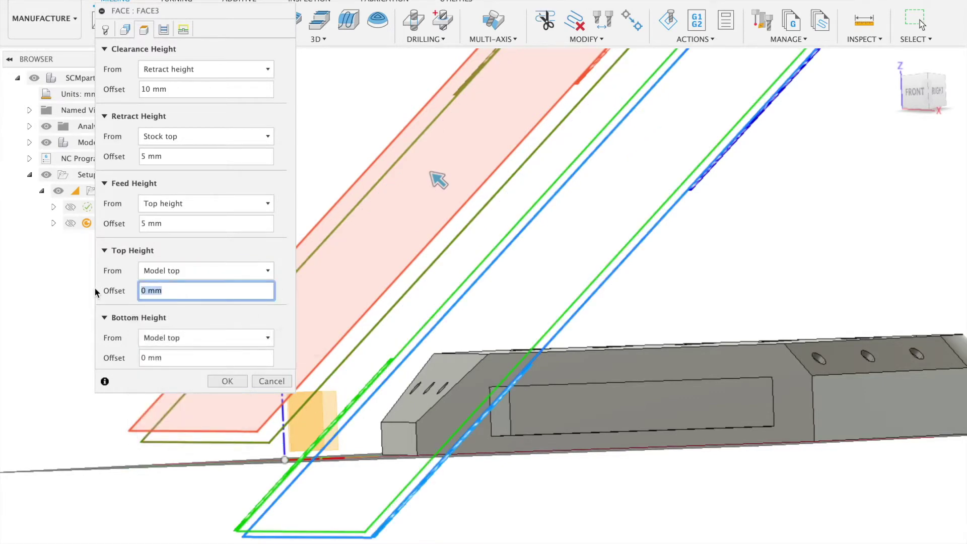
type("5")
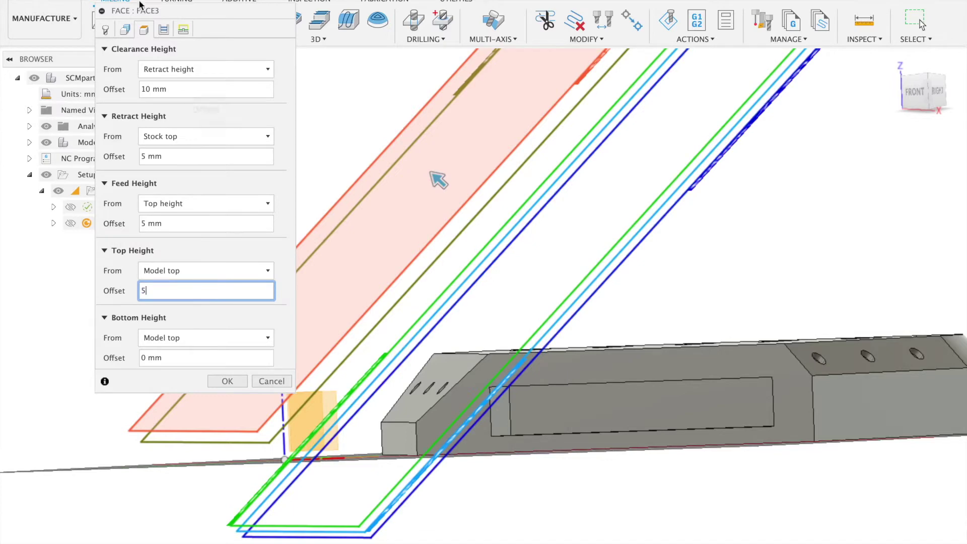
- Loosen the tolerance to 0.1 mm, create Face3, and reopen it for editing
left_click(163, 29)
left_click(181, 29)
left_click(170, 29)
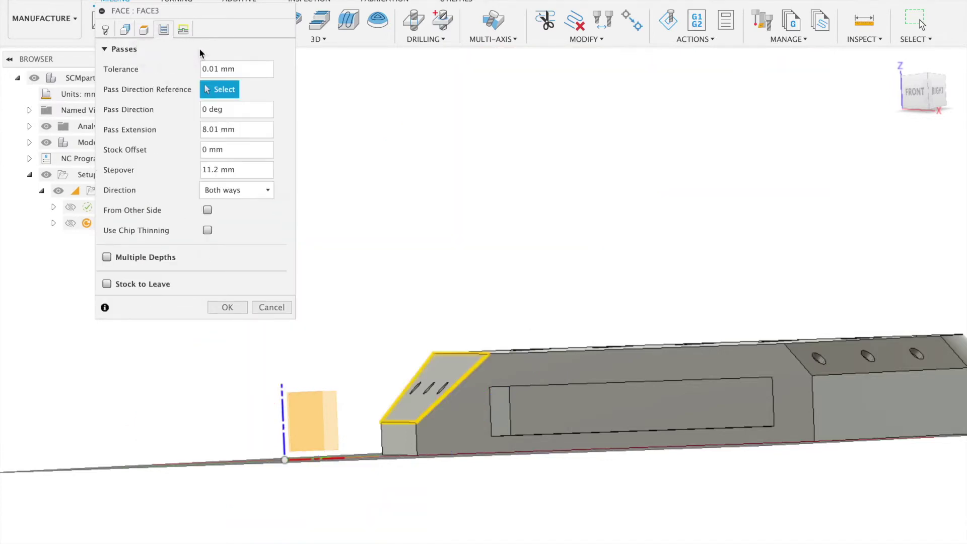
left_click(255, 75)
key("BackSpace")
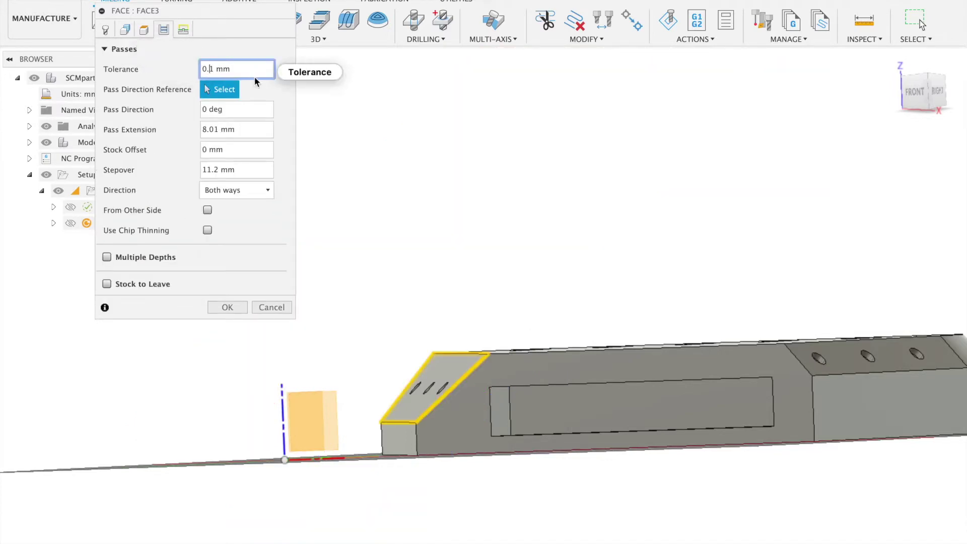
left_click(227, 307)
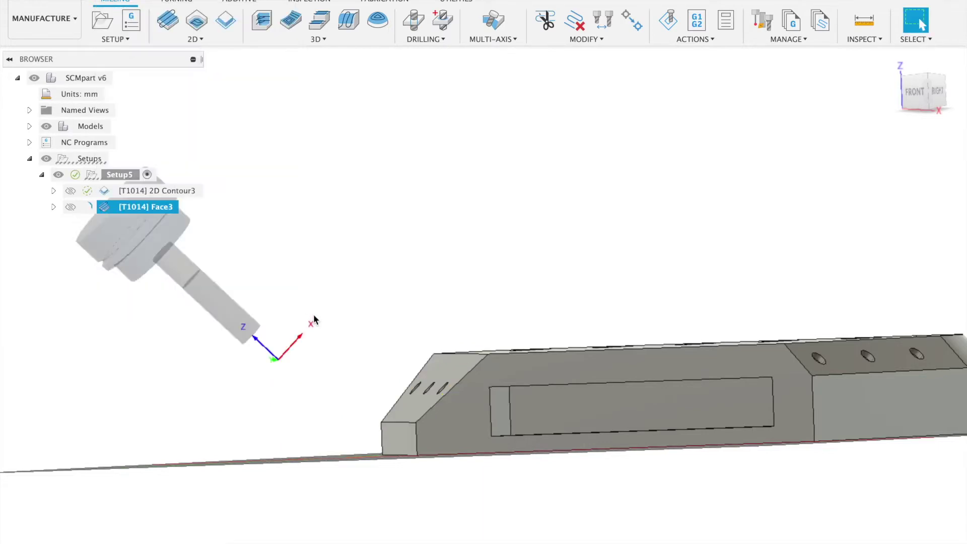
middle_click_drag(314, 320, 364, 336, "shift")
scroll(322, 322, "up", 5)
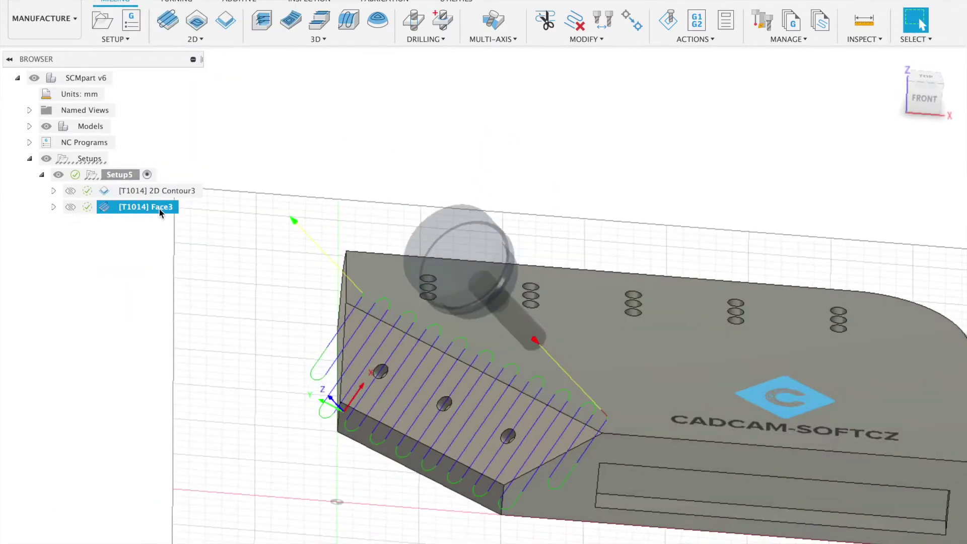
right_click(134, 210)
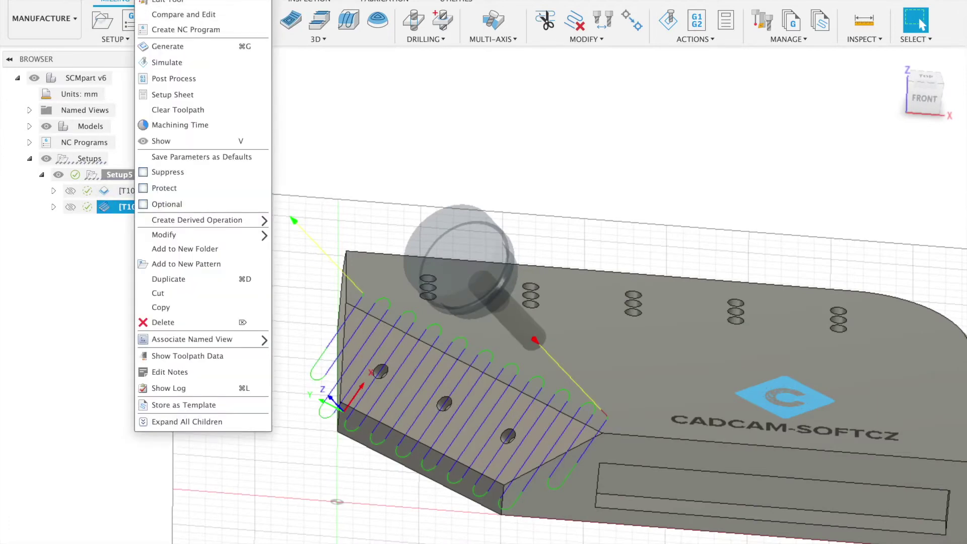
left_click(151, 6)
- Switch Face3's tool orientation to Z plane and X axis, with X reversed along the side face
left_click(125, 30)
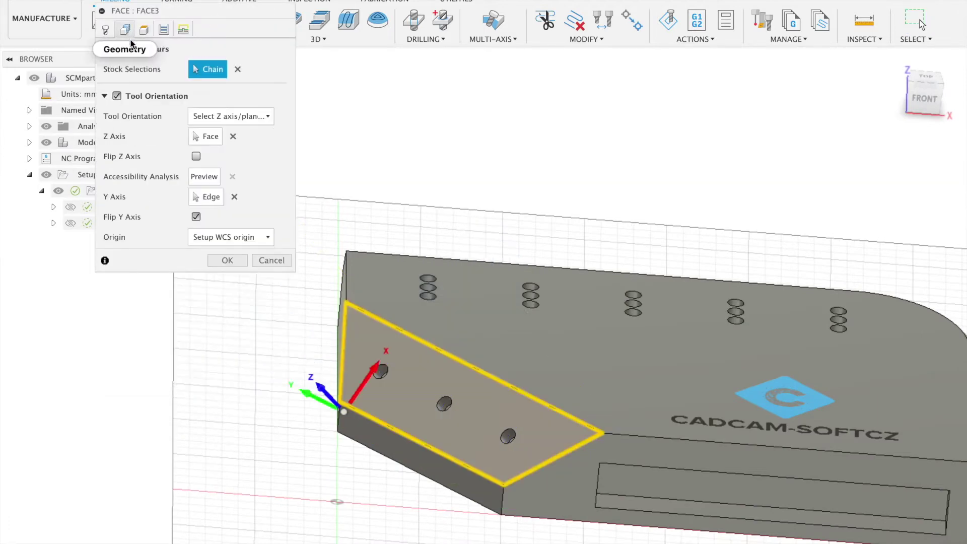
left_click(213, 238)
left_click(229, 237)
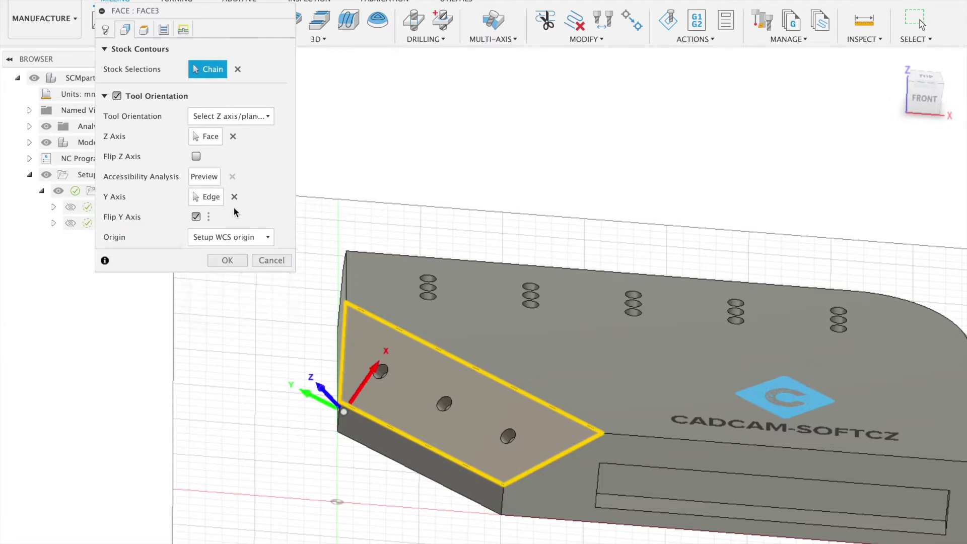
left_click(234, 197)
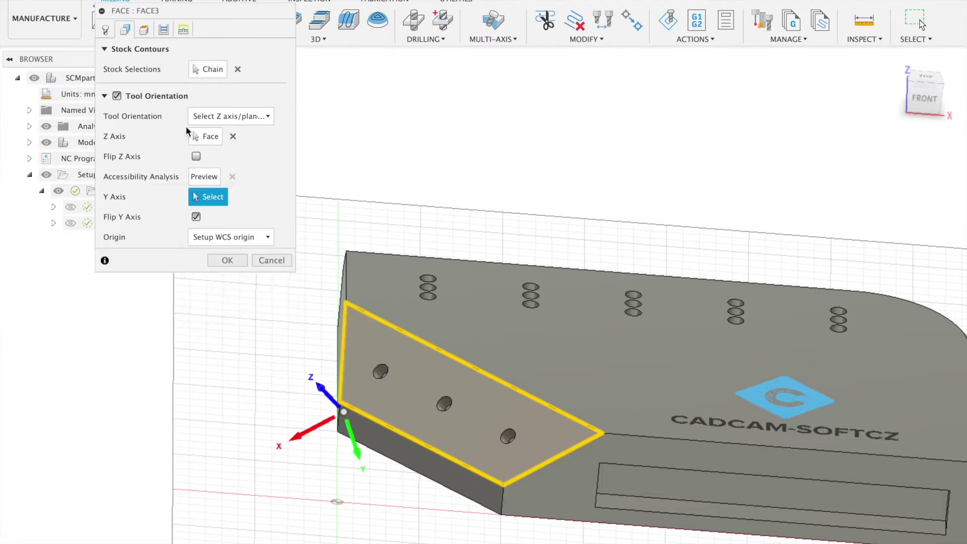
left_click(230, 123)
left_click(228, 162)
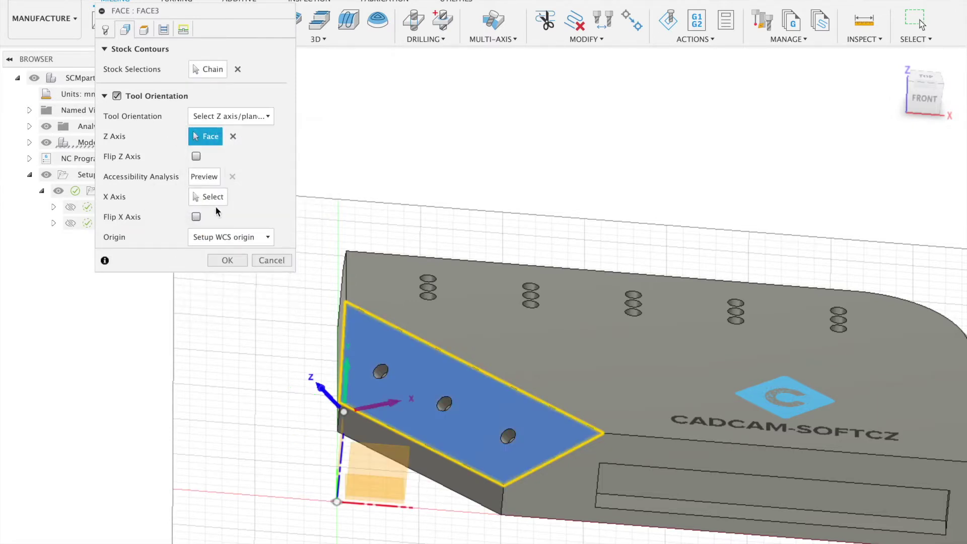
left_click(210, 200)
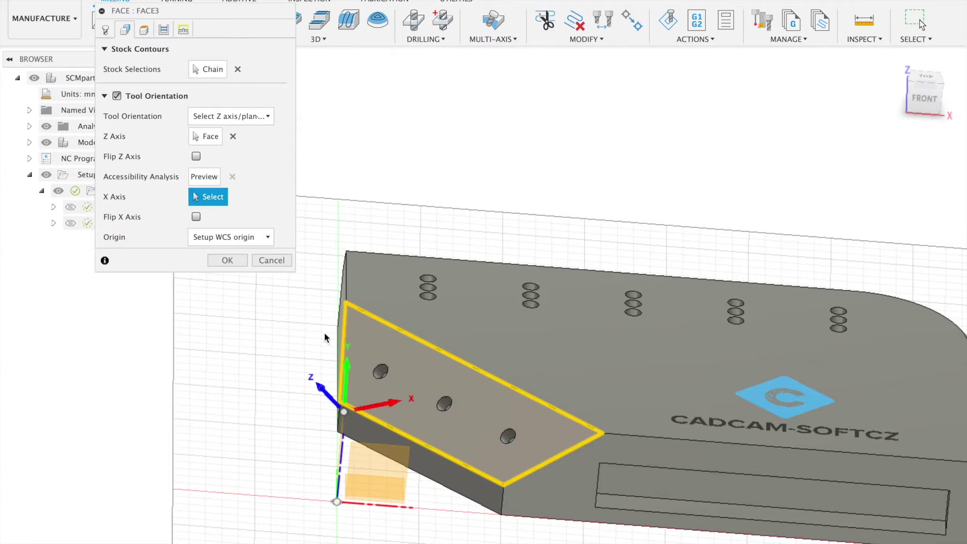
left_click(399, 438)
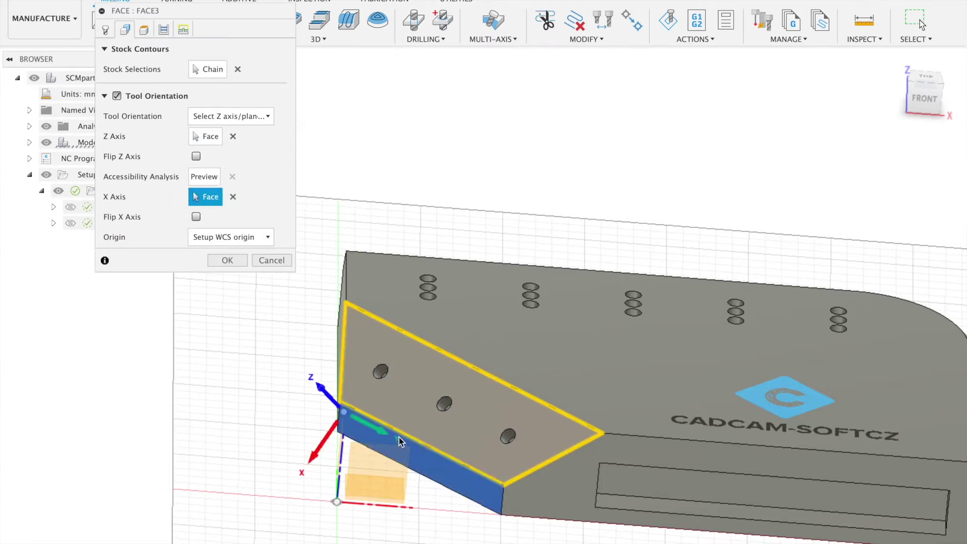
left_click(195, 216)
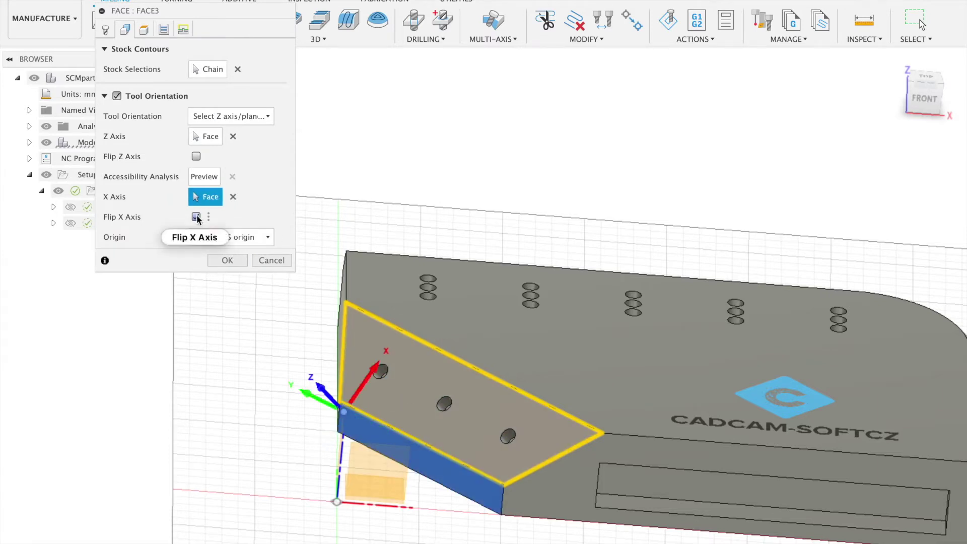
- Redefine the Z axis normal to the sloped face and X along its upper edge, then regenerate
left_click(233, 197)
left_click(232, 136)
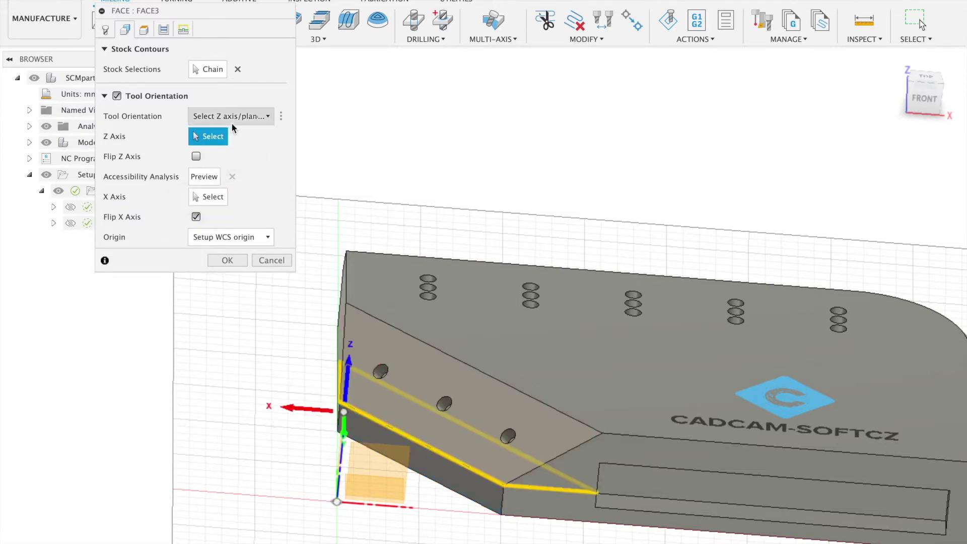
left_click(231, 123)
left_click(242, 160)
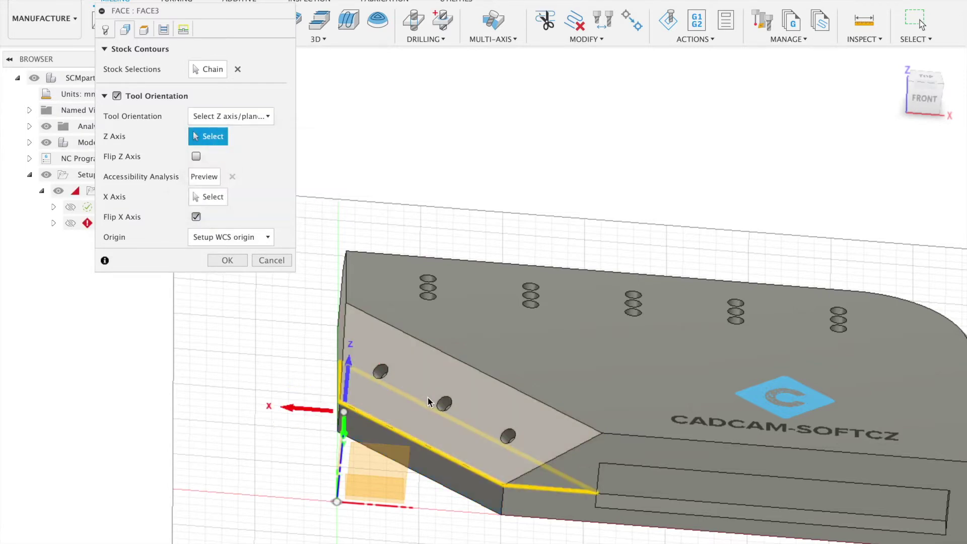
left_click(428, 383)
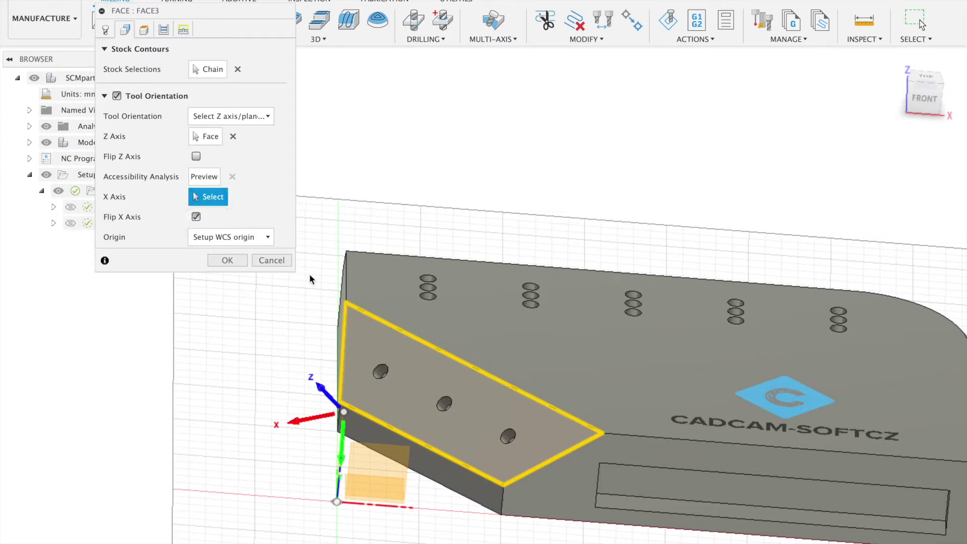
left_click(416, 340)
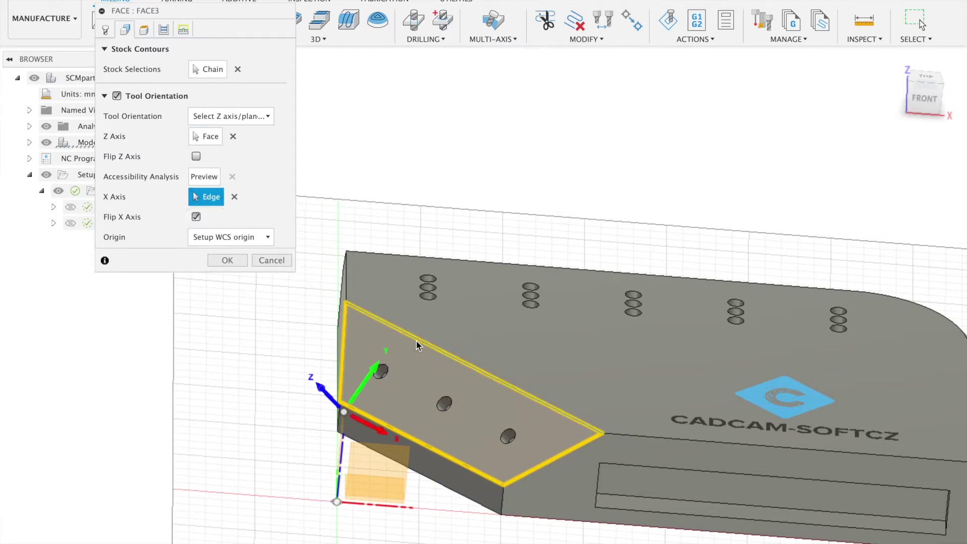
left_click(233, 260)
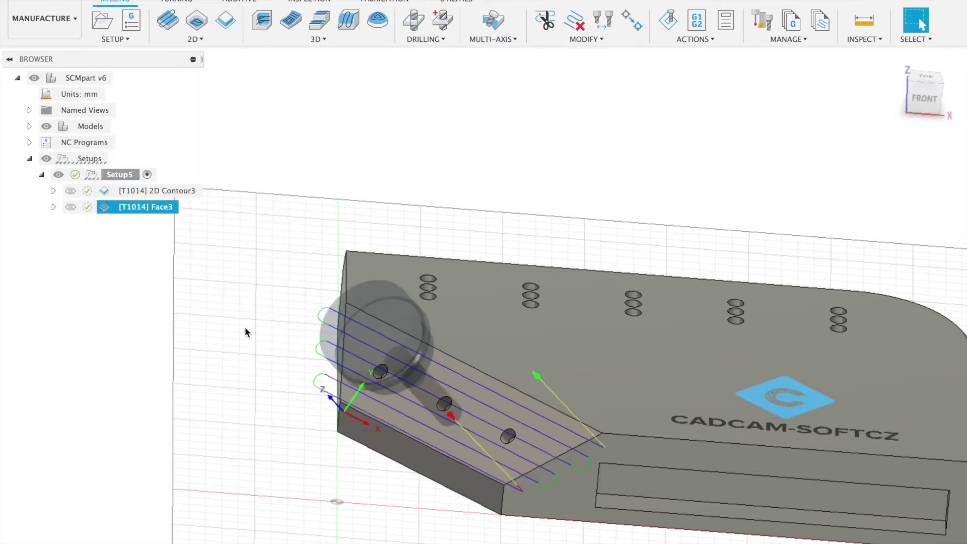
middle_click_drag(245, 332, 211, 320, "shift")
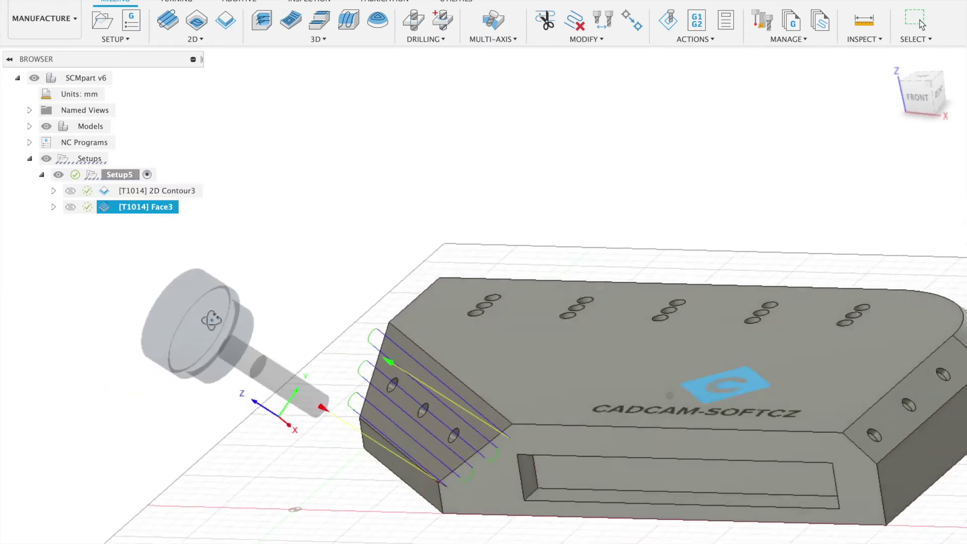
scroll(274, 293, "up", 3)
scroll(273, 293, "down", 5)
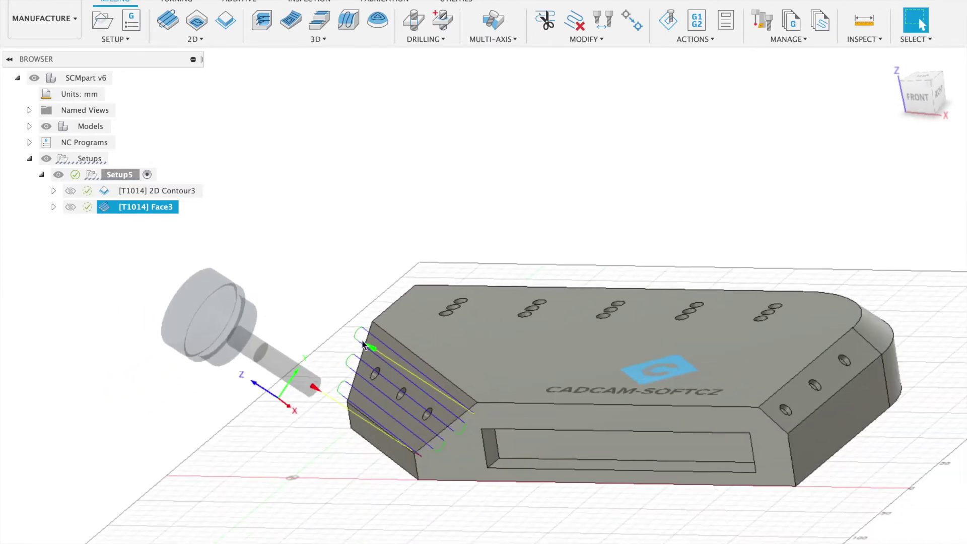
scroll(363, 344, "down", 2)
left_click(199, 39)
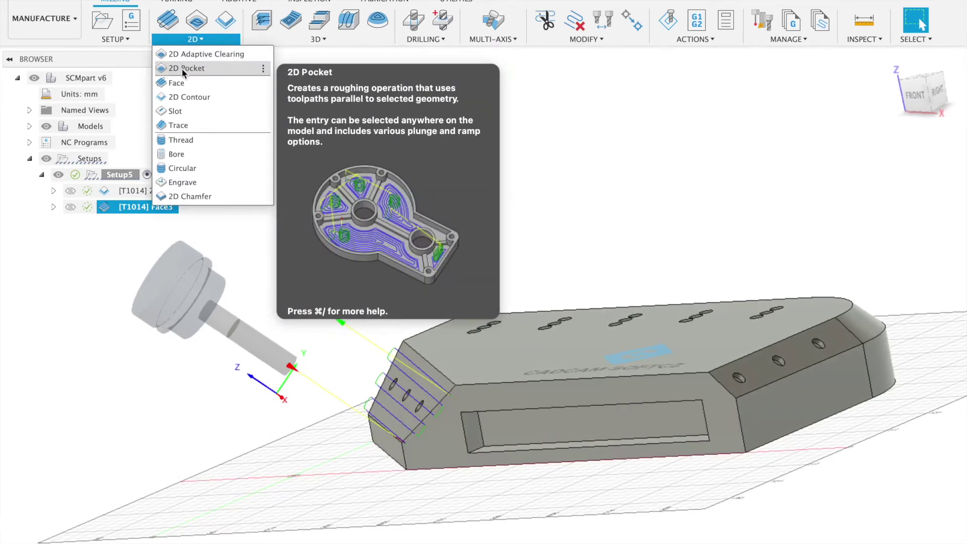
- Add a 2D Pocket with the tool normal to the front face, clearing the rectangular slot
left_click(182, 69)
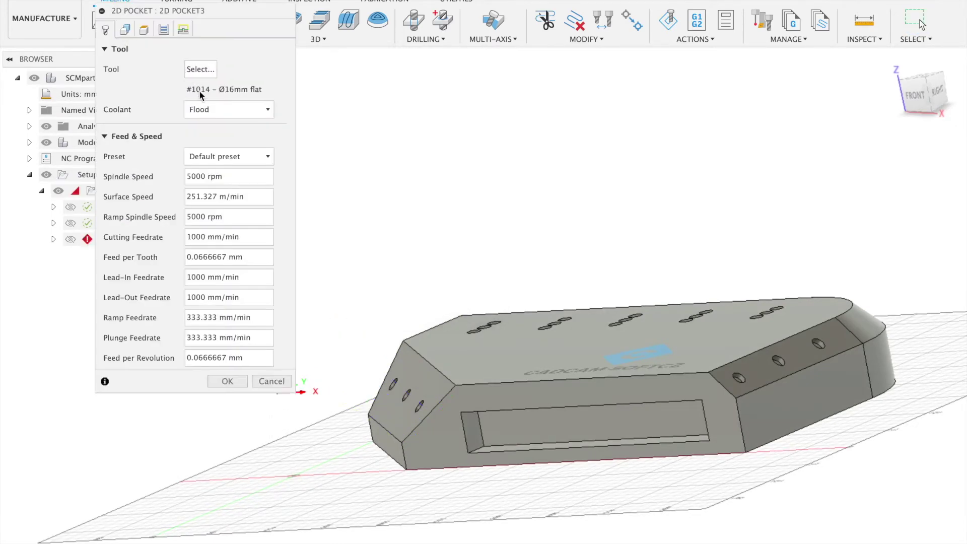
left_click(134, 29)
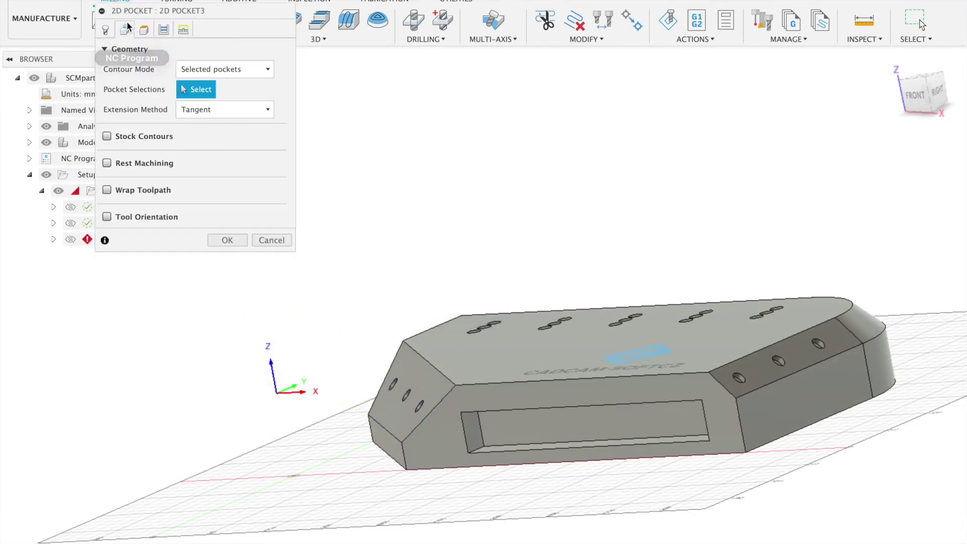
left_click(108, 216)
left_click(227, 237)
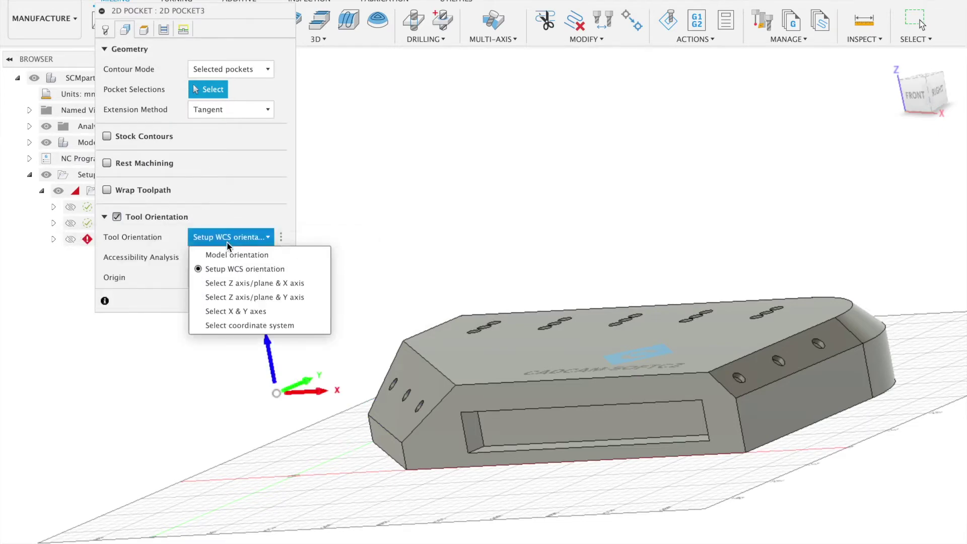
left_click(233, 284)
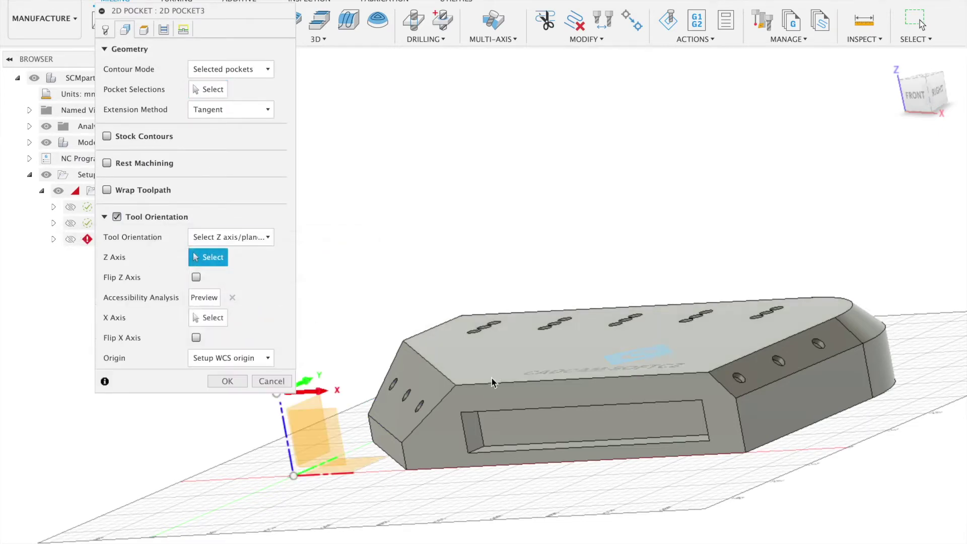
left_click(430, 441)
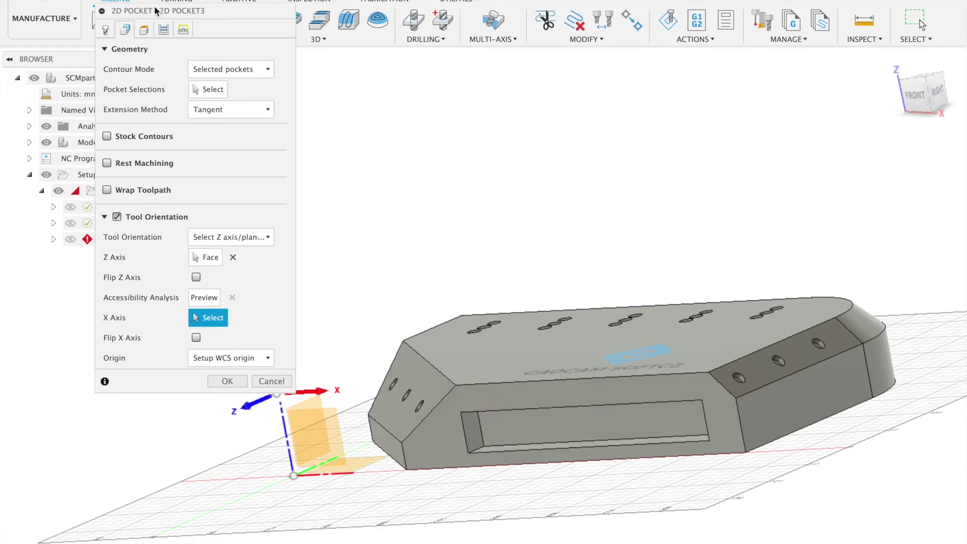
left_click(141, 28)
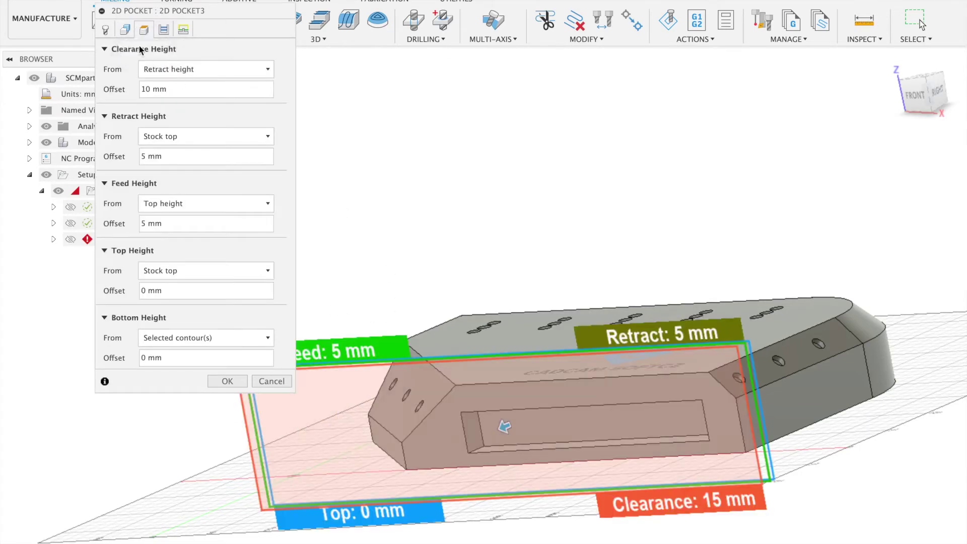
left_click(126, 31)
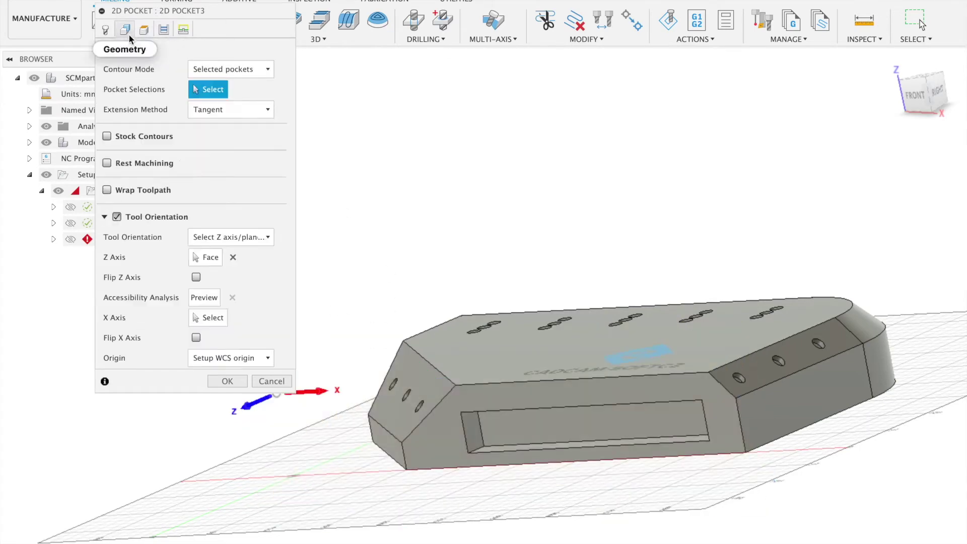
left_click(520, 439)
left_click(165, 28)
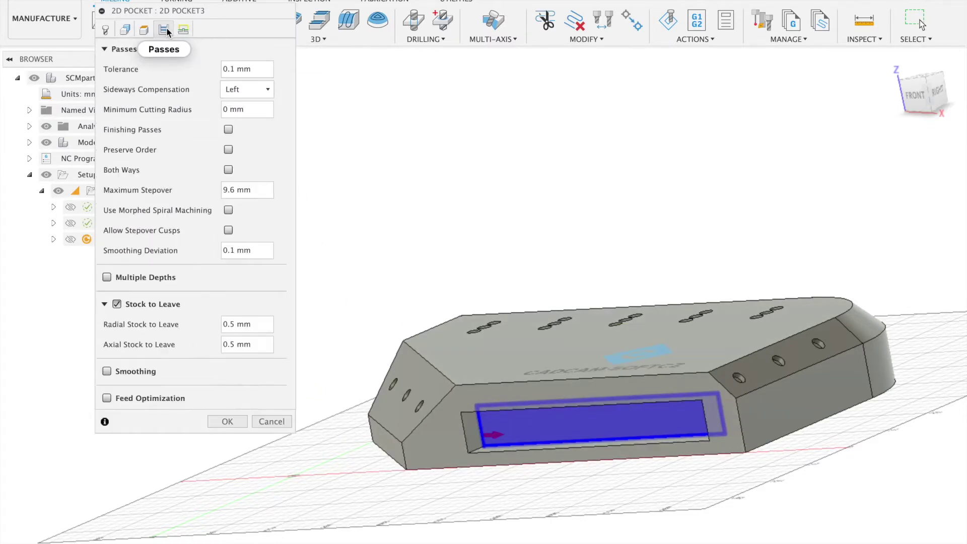
left_click(183, 29)
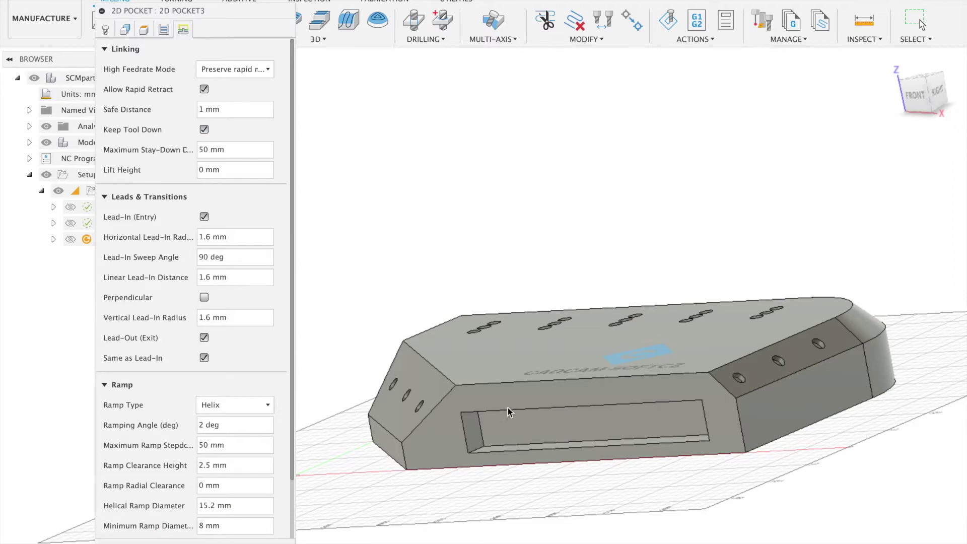
key("Return")
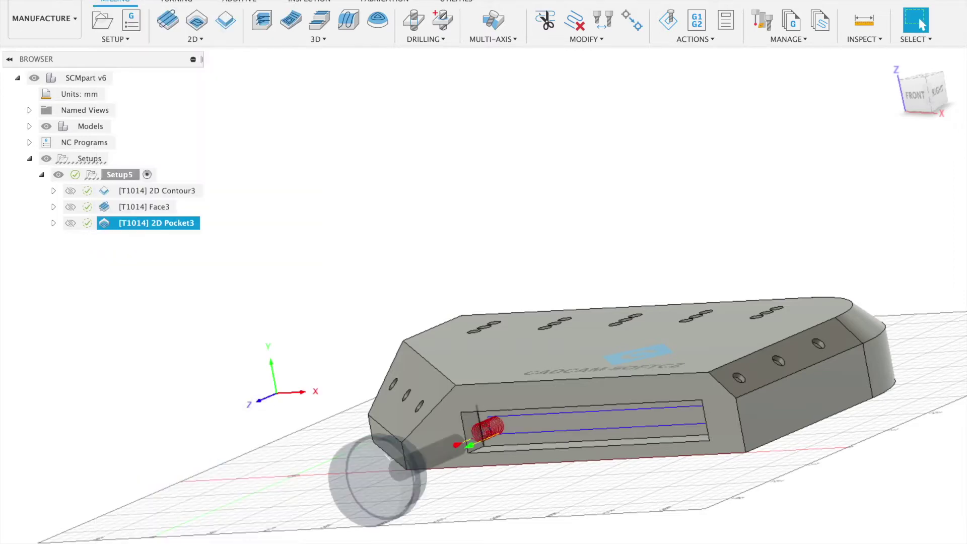
scroll(462, 448, "up", 10)
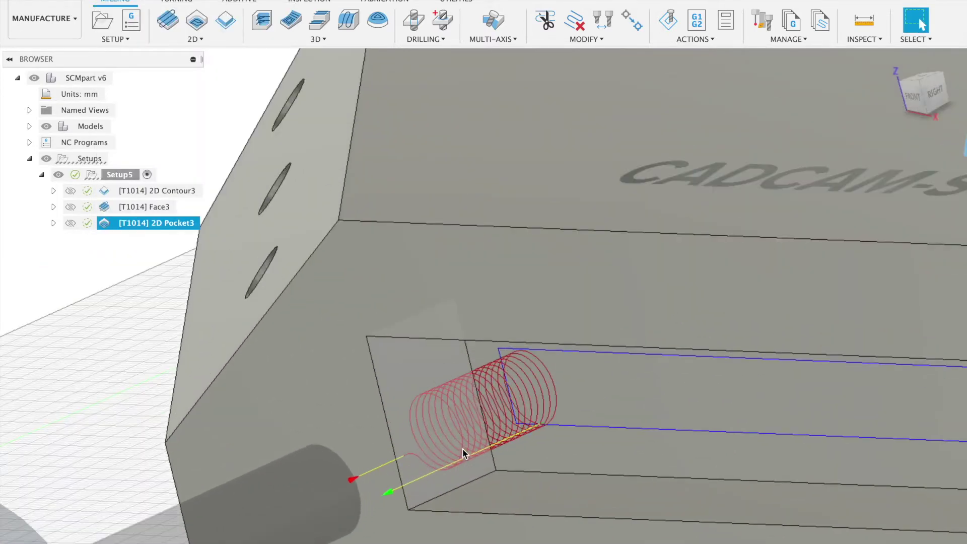
scroll(462, 448, "down", 12)
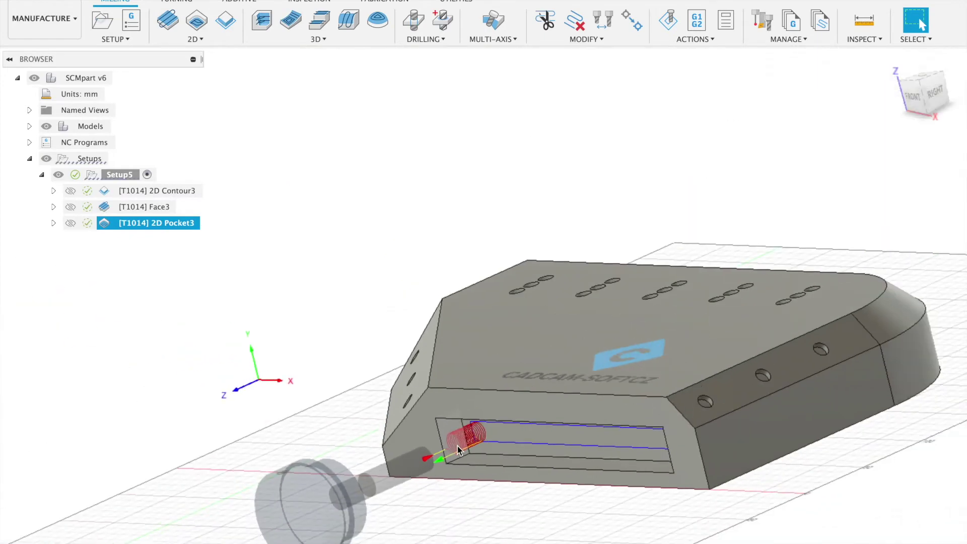
scroll(457, 446, "up", 2)
key("Escape")
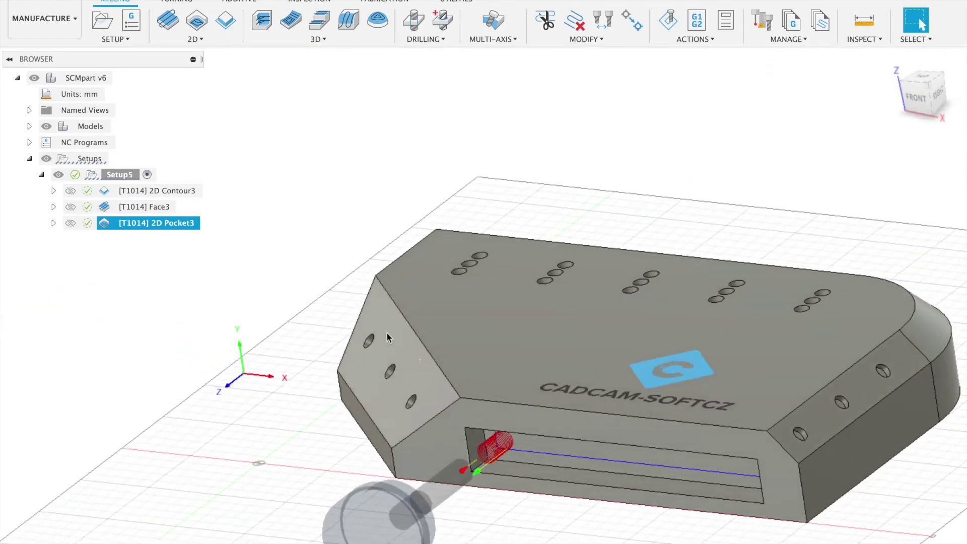
mouse_move(348, 312)
middle_mouse_down("shift")
mouse_move(467, 354)
mouse_move(433, 307)
mouse_move(383, 276)
mouse_move(367, 272)
mouse_move(334, 318)
middle_mouse_up("shift")
- Start a Swarf operation with Contours drive mode and Contour pairs selection, picking an edge chain
left_click(490, 41)
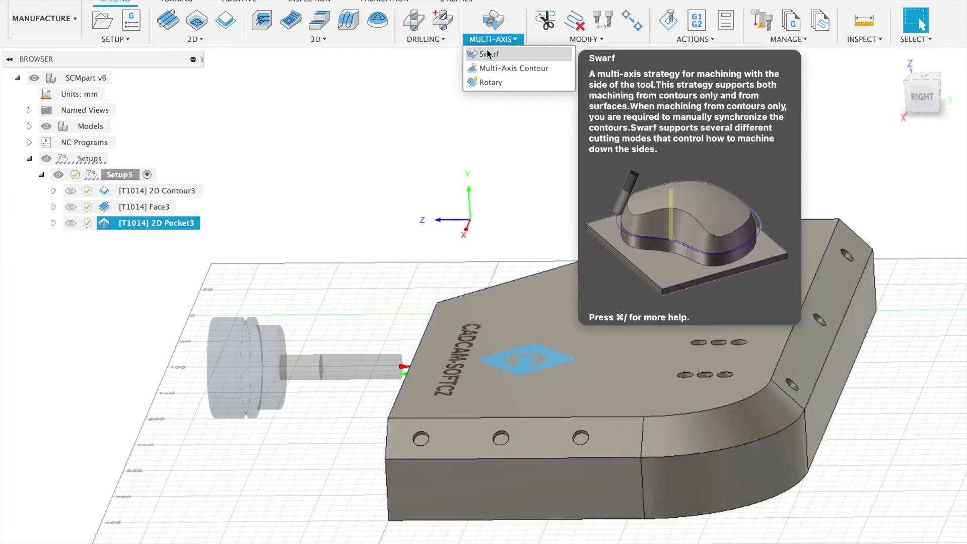
left_click(486, 52)
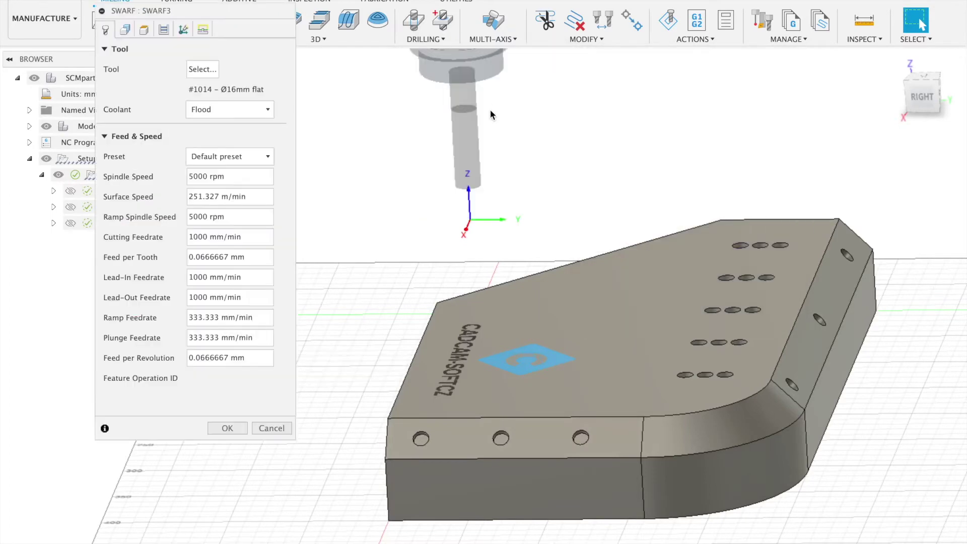
left_click(125, 30)
left_click(202, 71)
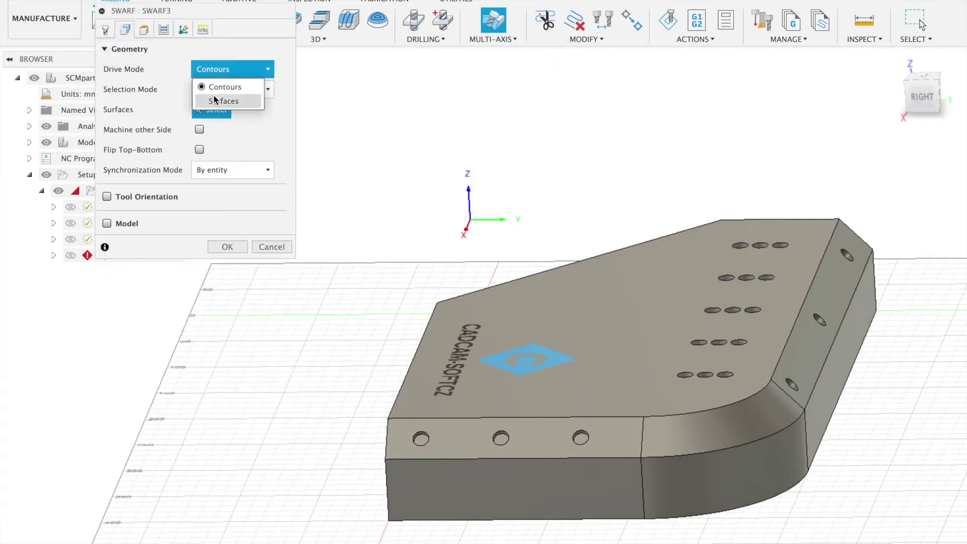
left_click(213, 87)
left_click(214, 91)
left_click(217, 121)
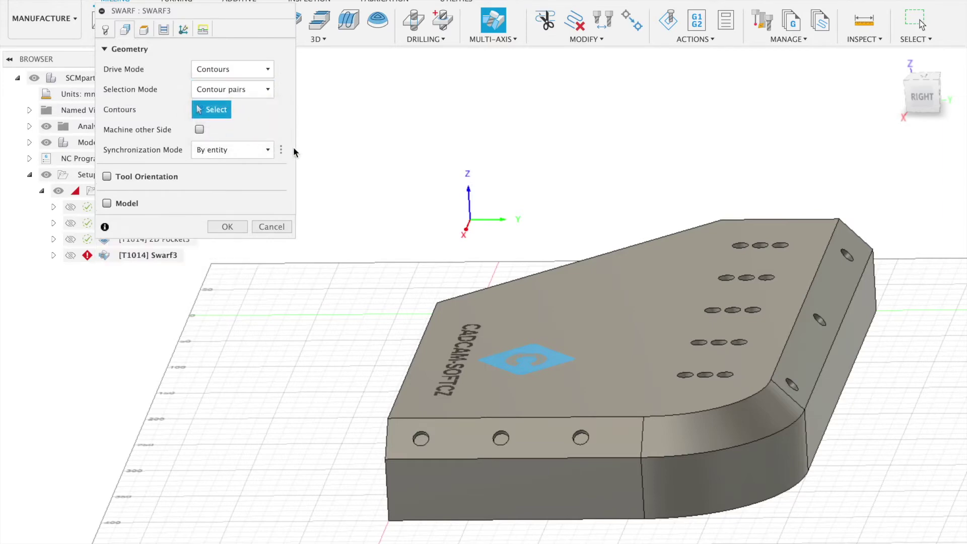
middle_click_drag(465, 210, 615, 264, "shift")
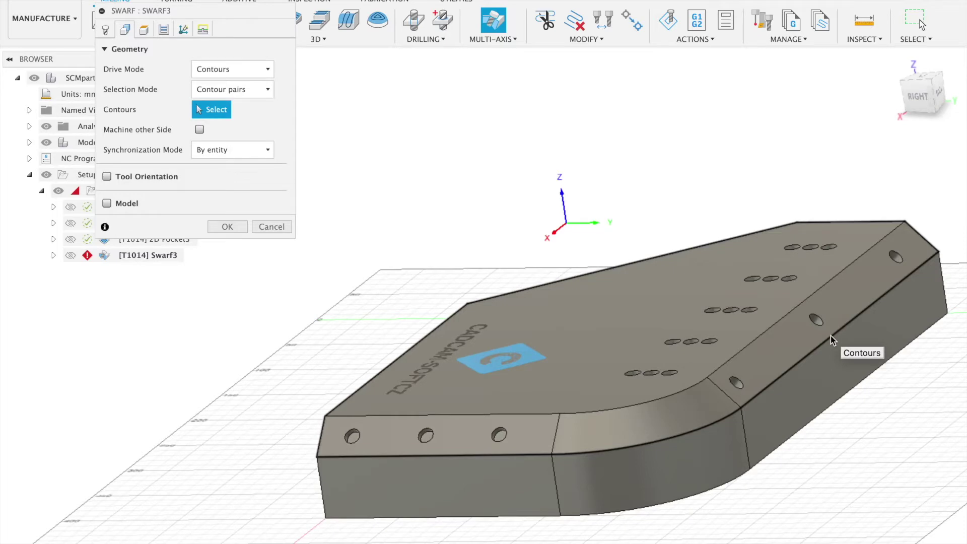
left_click(829, 335)
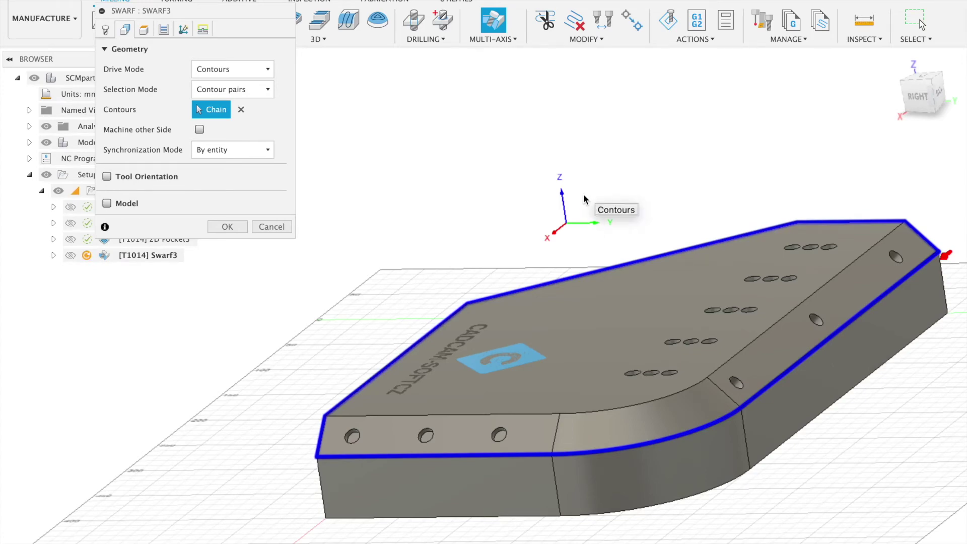
- Trim the picked chain to the part's lower edge and accept it as the first contour
middle_click_drag(583, 194, 603, 212, "shift")
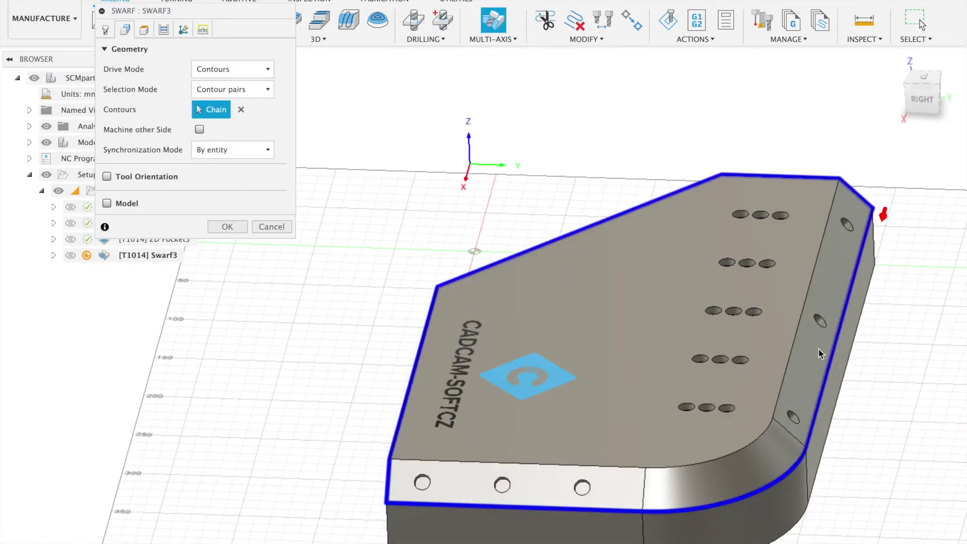
middle_click_drag(783, 325, 765, 321, "shift")
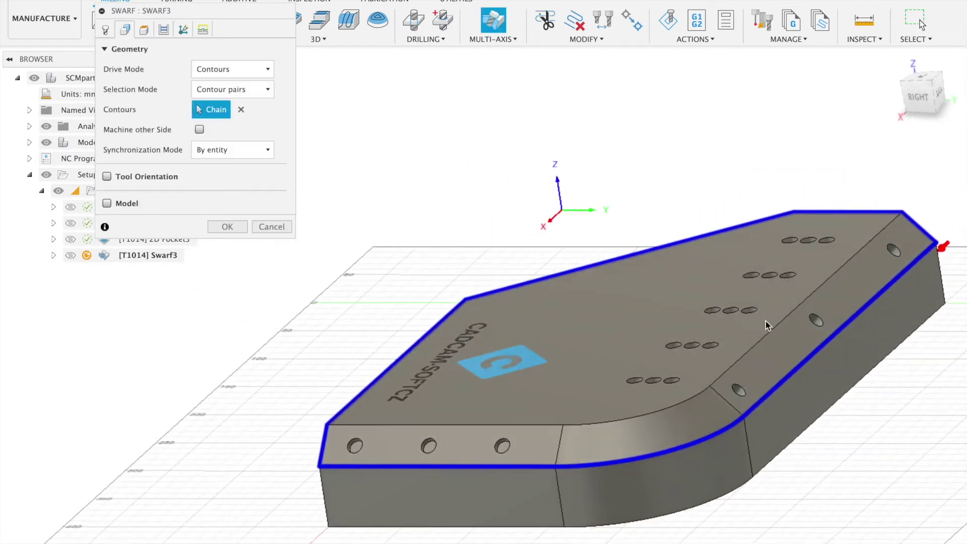
left_click(801, 363)
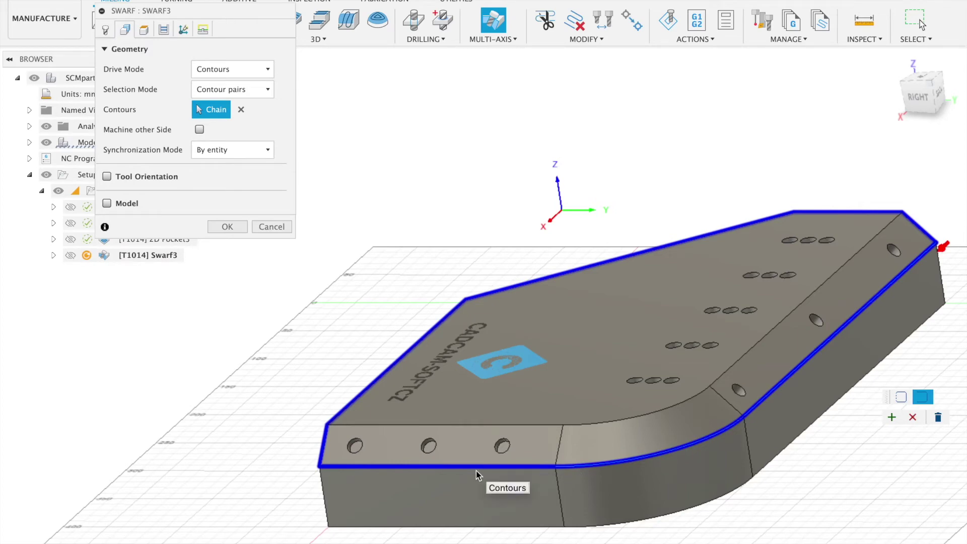
left_click(892, 417)
- Add the top edge as an open second contour chain along the front and rounded corner
middle_click_drag(749, 399, 777, 398, "shift")
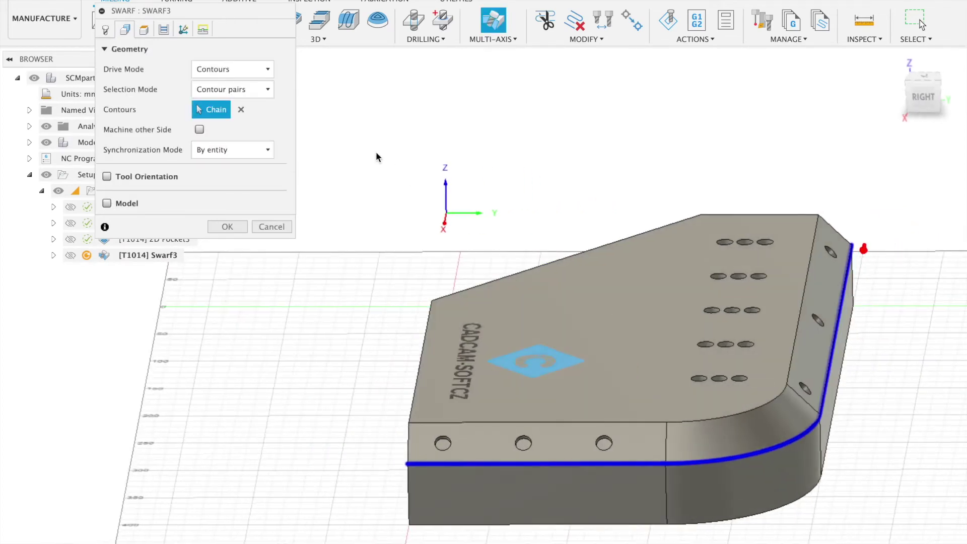
left_click(811, 244)
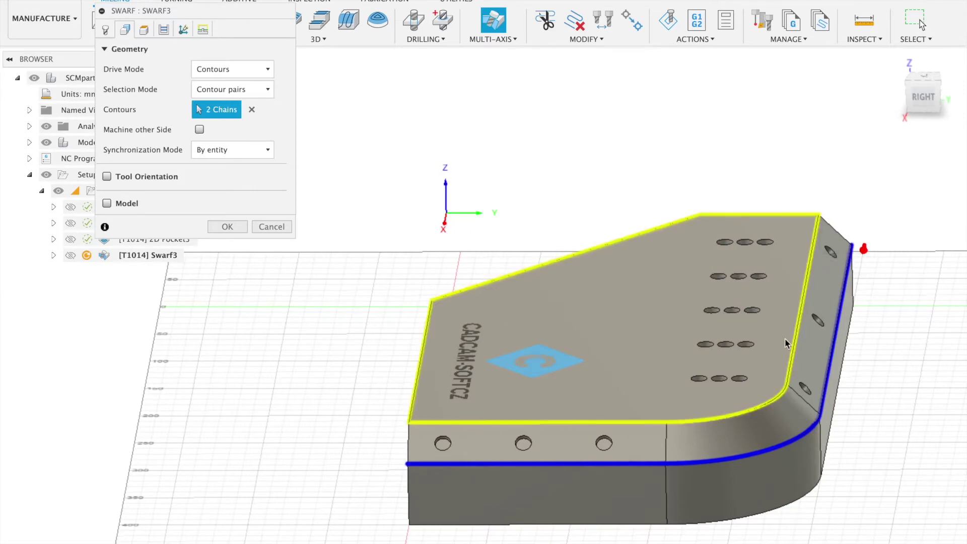
left_click(801, 312)
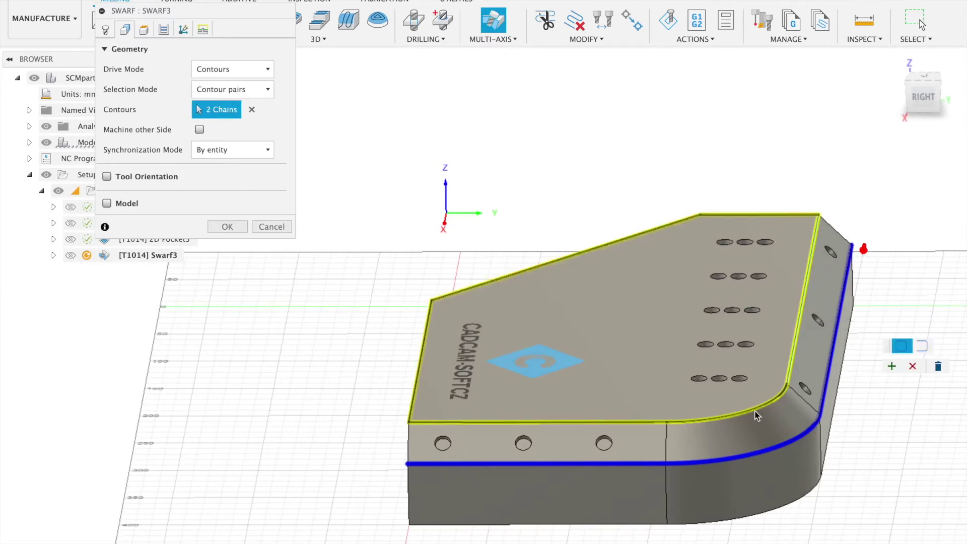
left_click(922, 346)
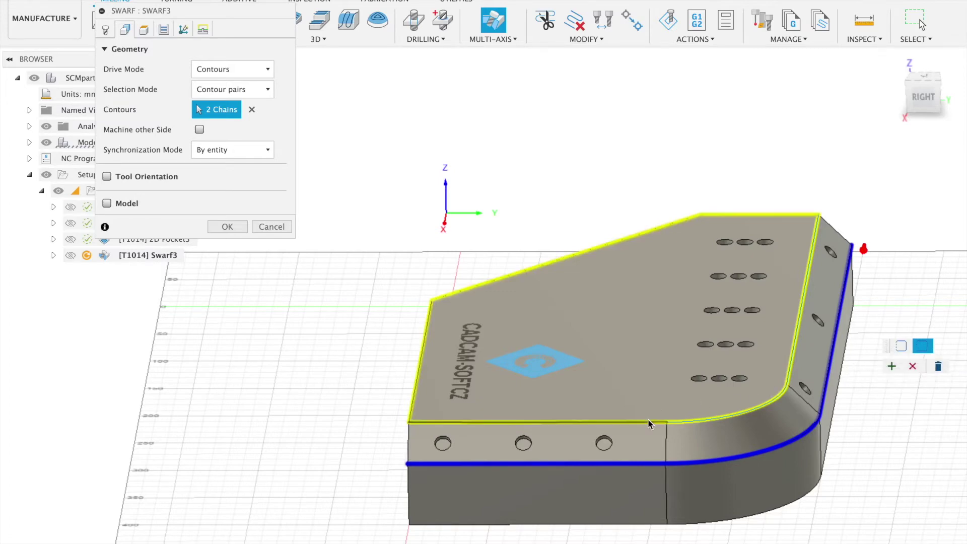
left_click(892, 367)
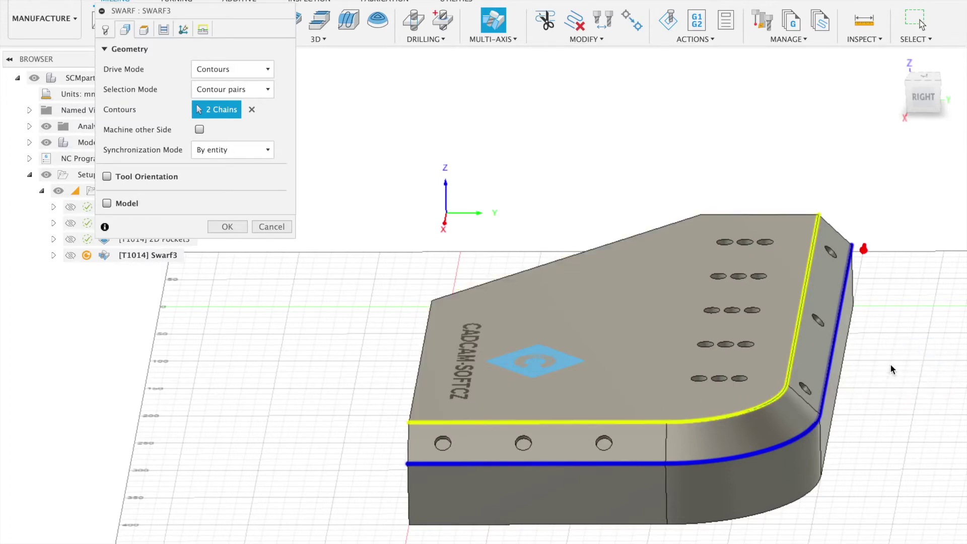
- Change the swarf pass tolerance to 0.1 mm and generate the Swarf3 toolpath
left_click(183, 30)
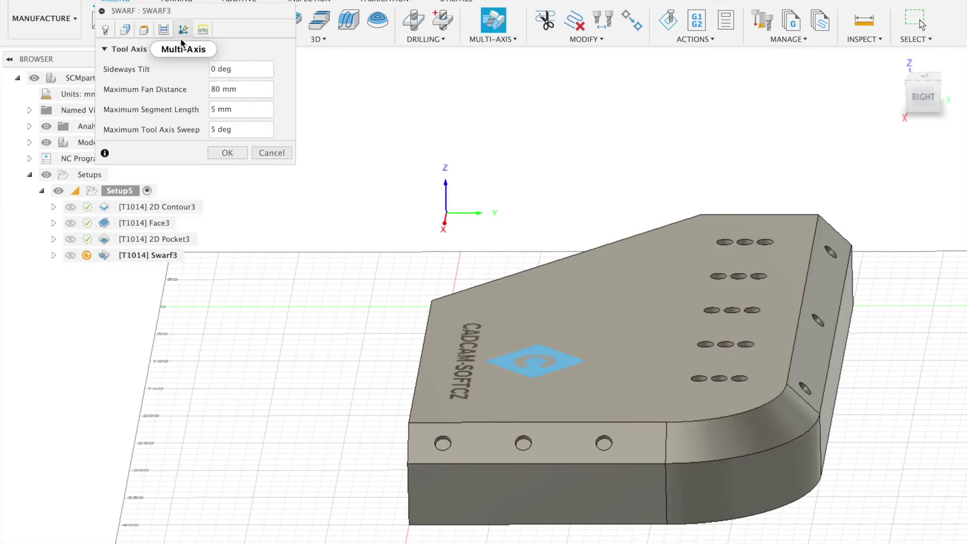
left_click(163, 30)
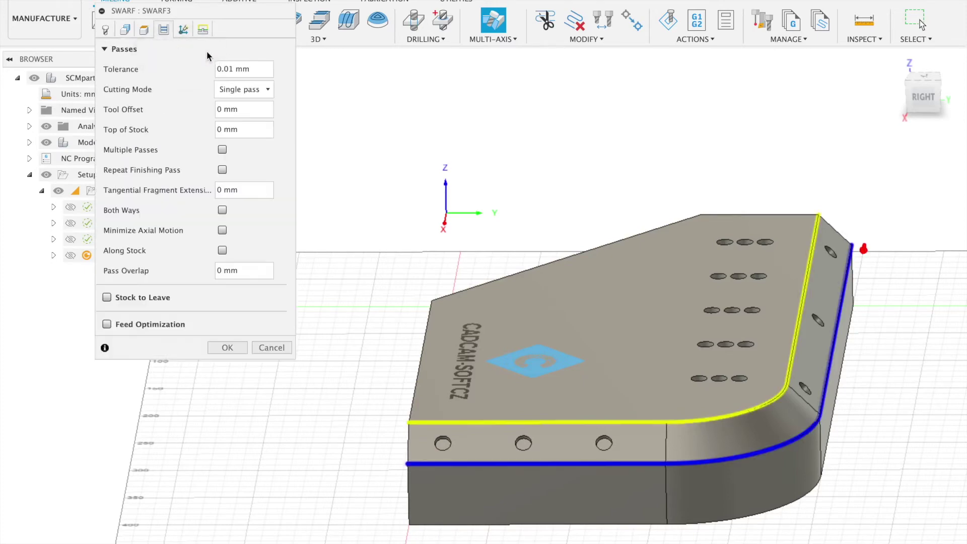
left_click(227, 68)
key("BackSpace")
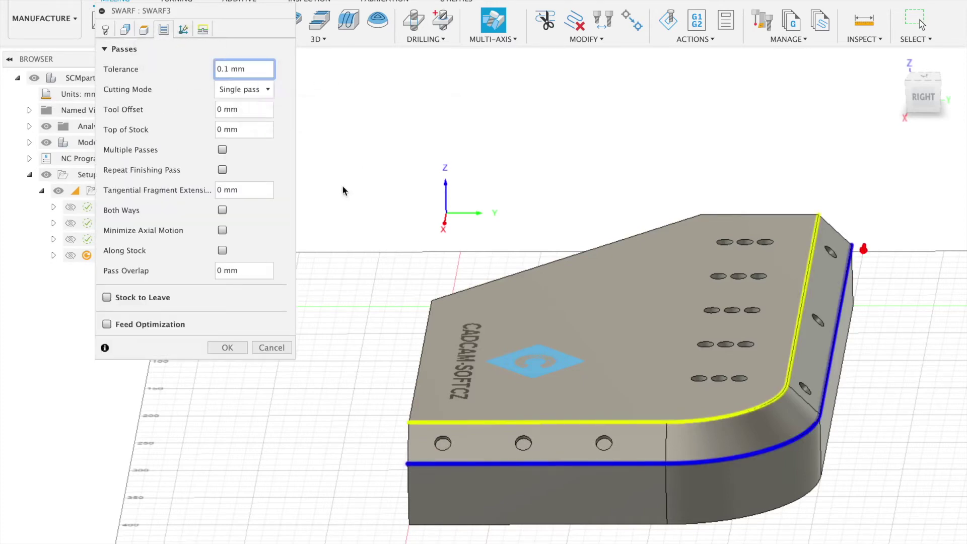
left_click(227, 348)
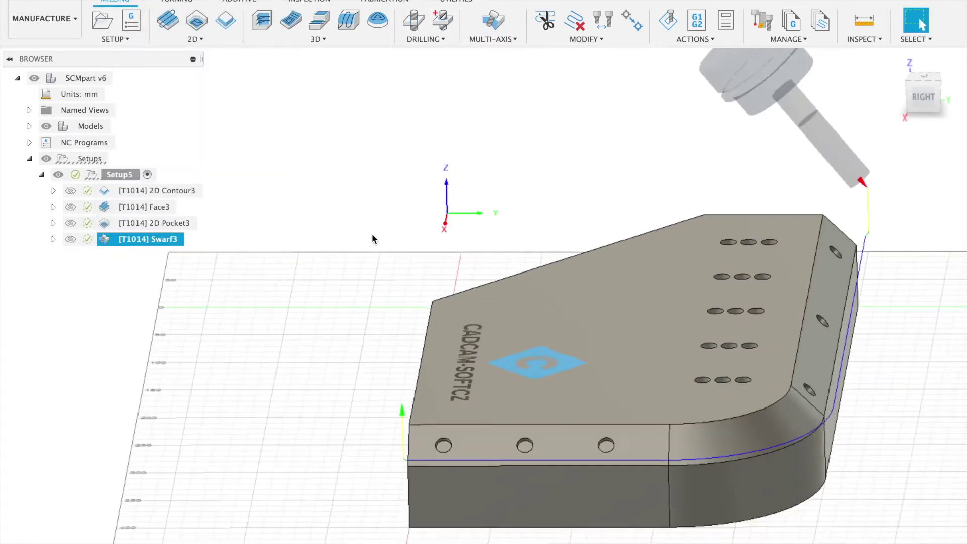
middle_click_drag(372, 233, 379, 149, "shift")
- Start a Drill operation using the Ø10mm drill 1002 from the SCM Maestro library
left_click(430, 65)
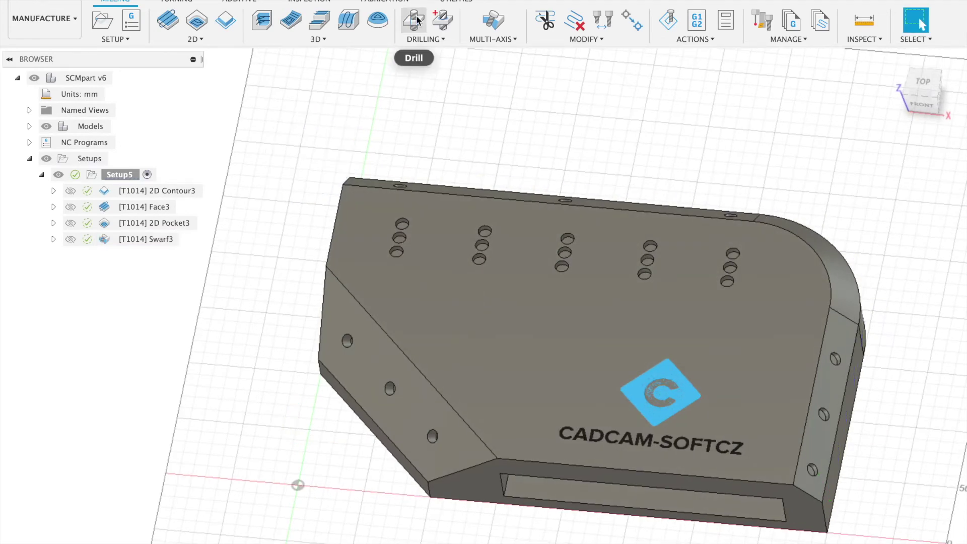
left_click(414, 20)
left_click(201, 65)
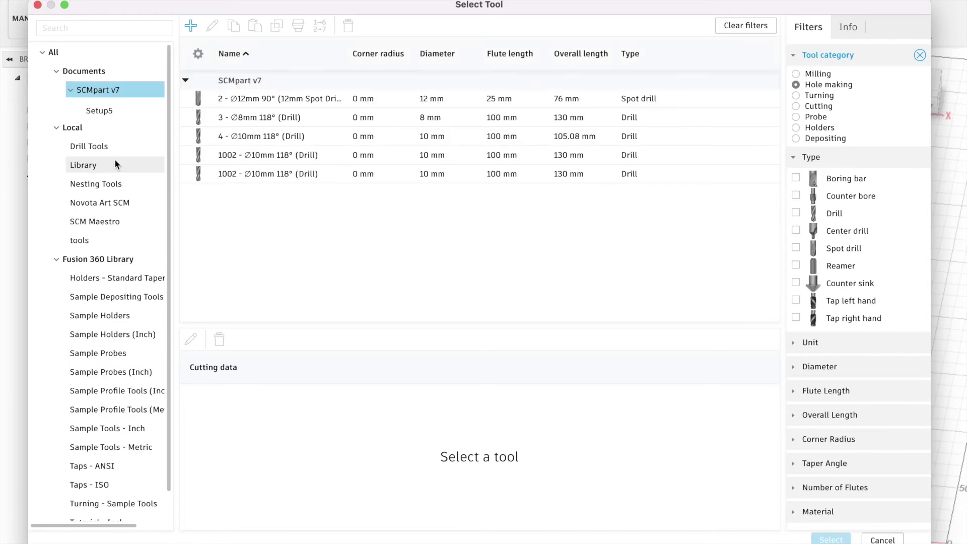
left_click(88, 221)
left_click(244, 100)
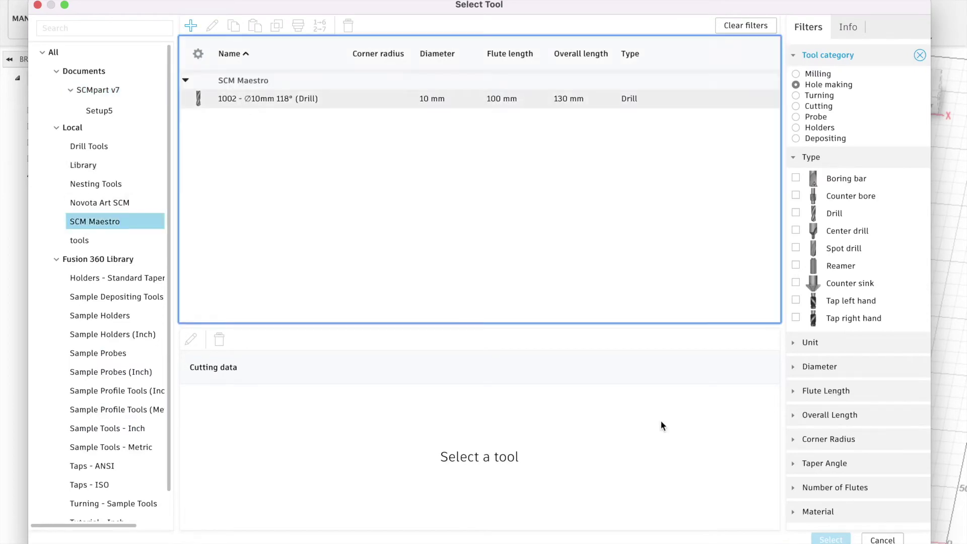
left_click(830, 539)
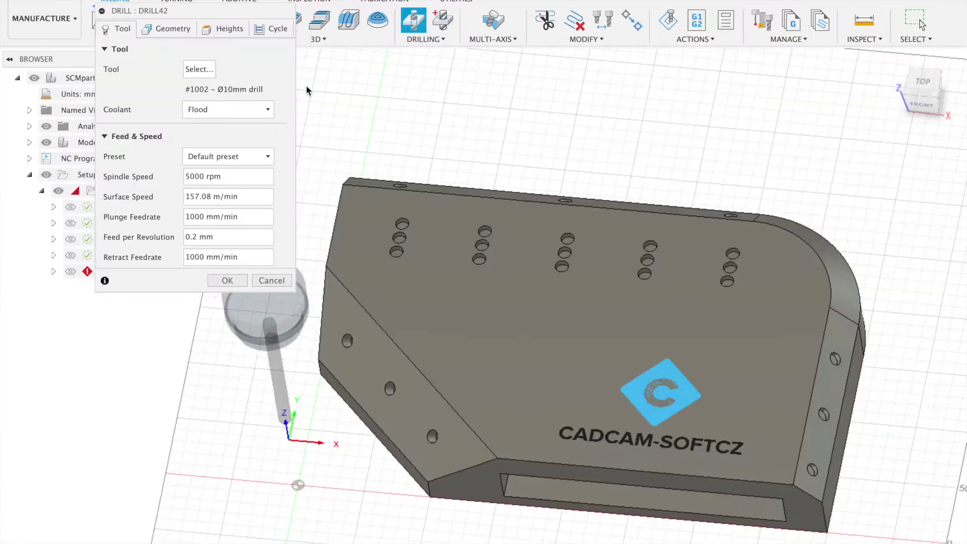
- Select one top-face hole plus all same-diameter holes and generate Drill42
left_click(164, 32)
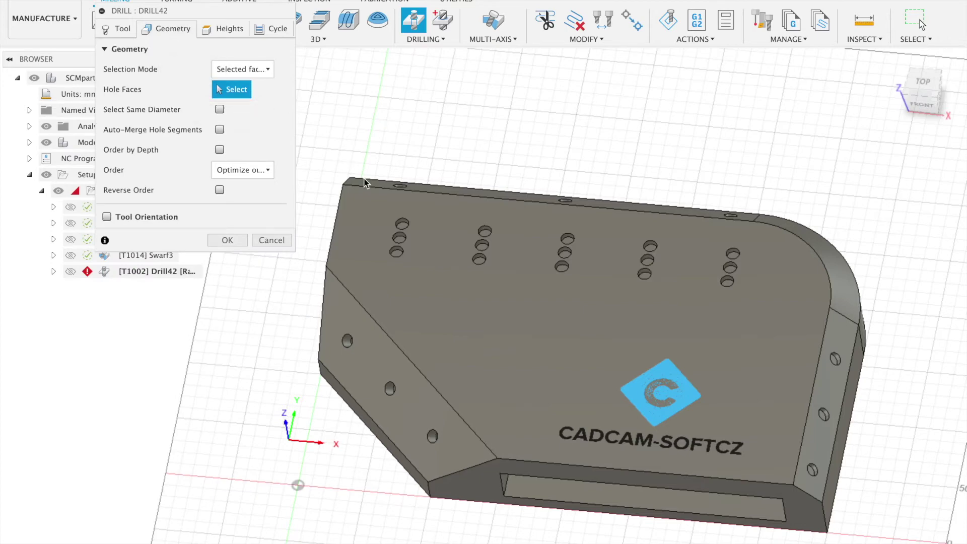
scroll(402, 229, "up", 5)
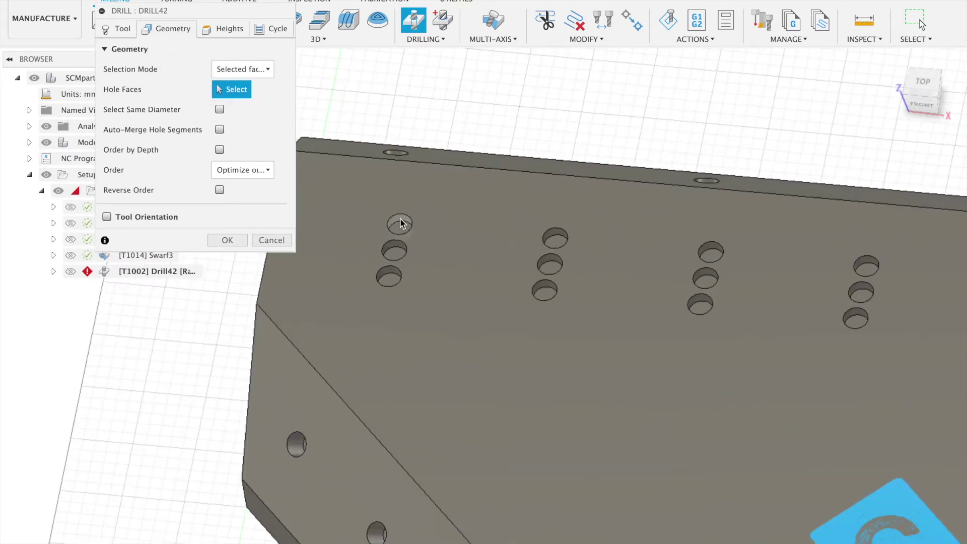
left_click(401, 224)
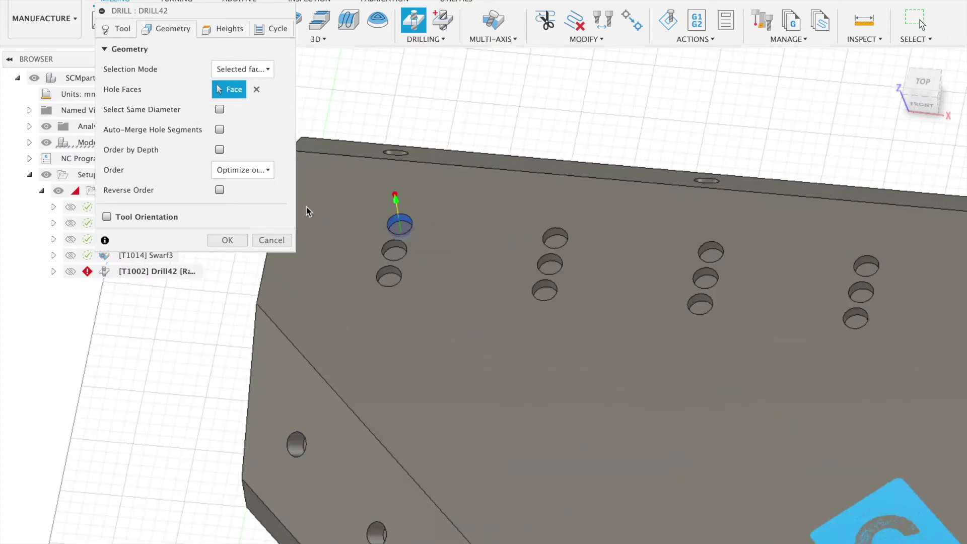
left_click(220, 109)
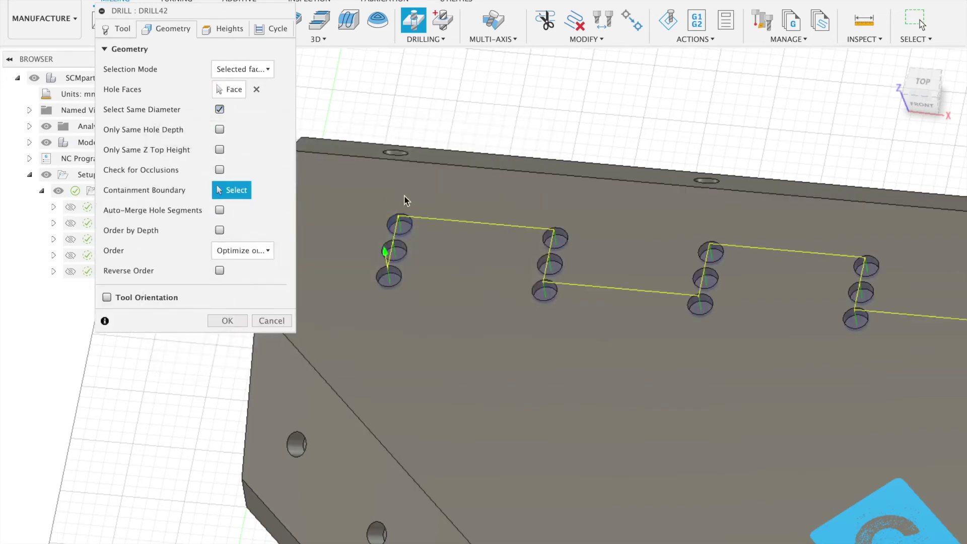
scroll(408, 209, "down", 5)
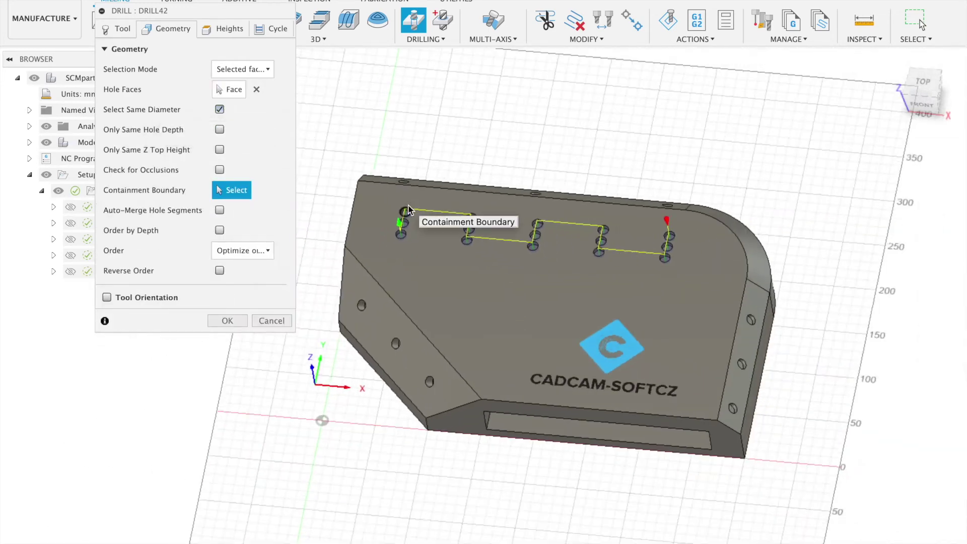
middle_click_drag(375, 250, 386, 252, "shift")
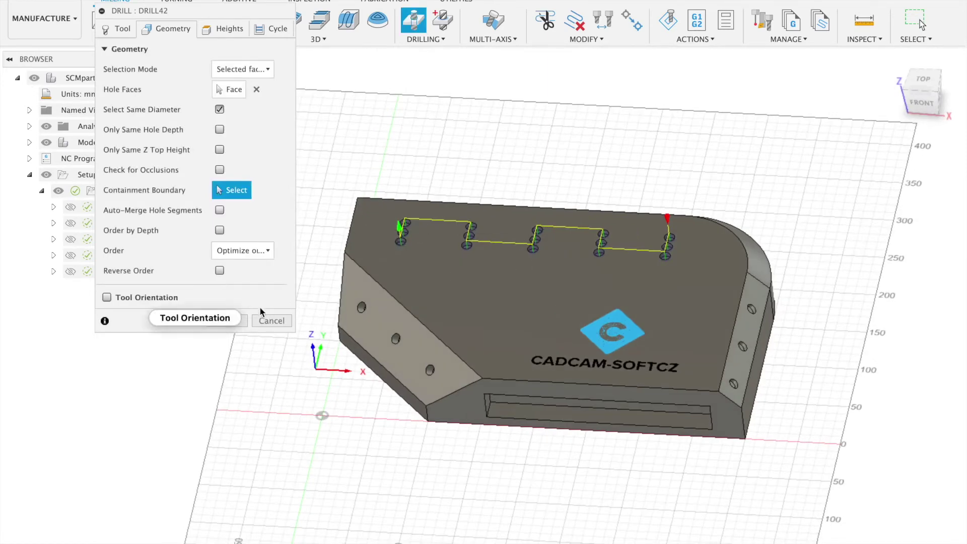
left_click(226, 321)
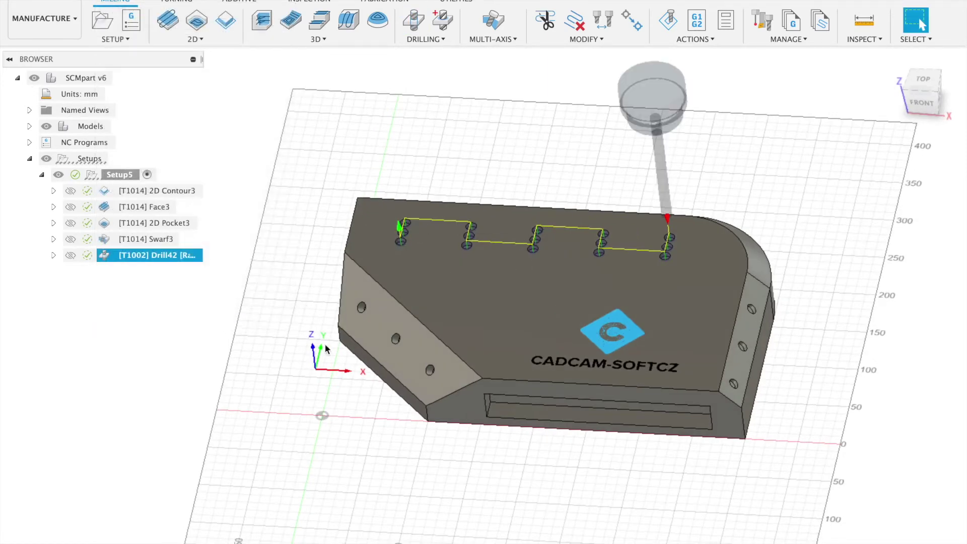
middle_click_drag(328, 350, 337, 313, "shift")
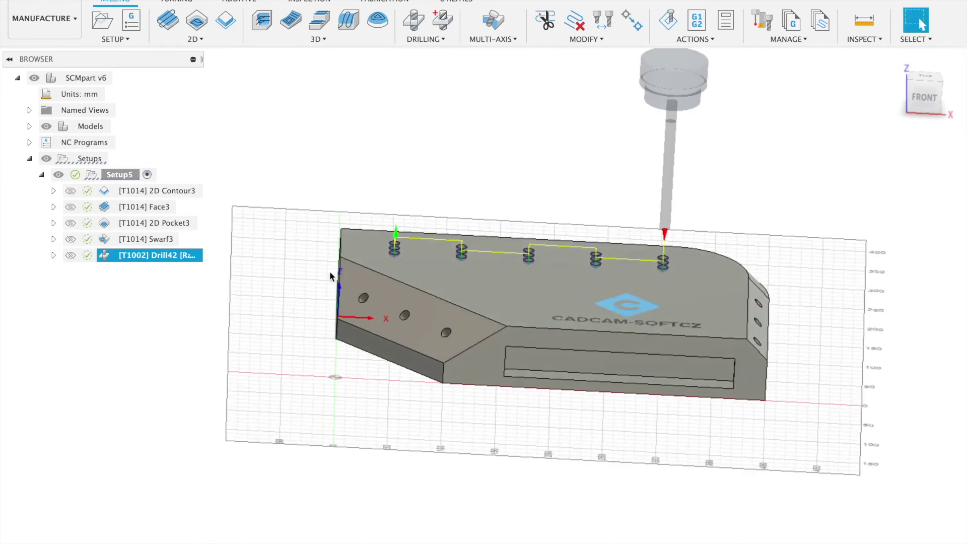
- Start a new Drill with the tool axis normal to the angled side face, bottom edge as X
left_click(417, 20)
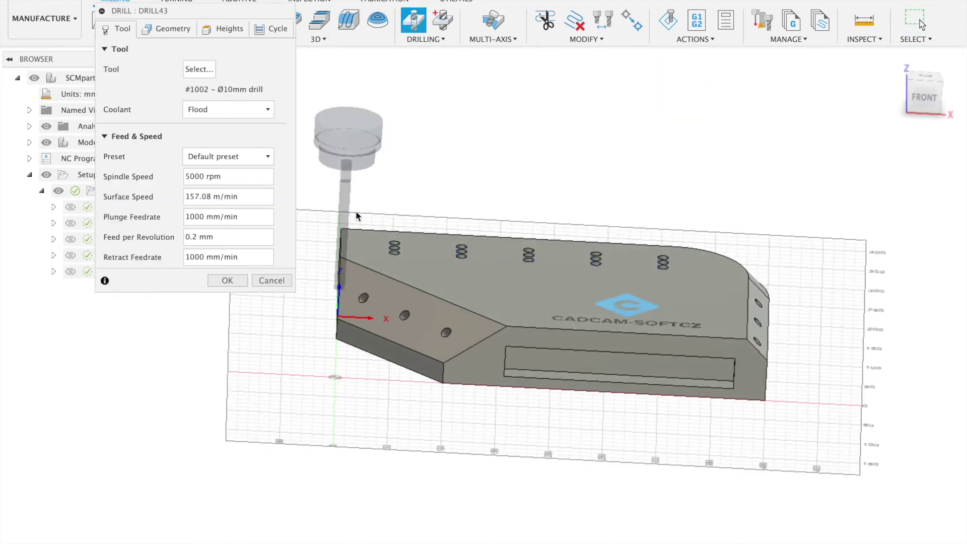
left_click(167, 29)
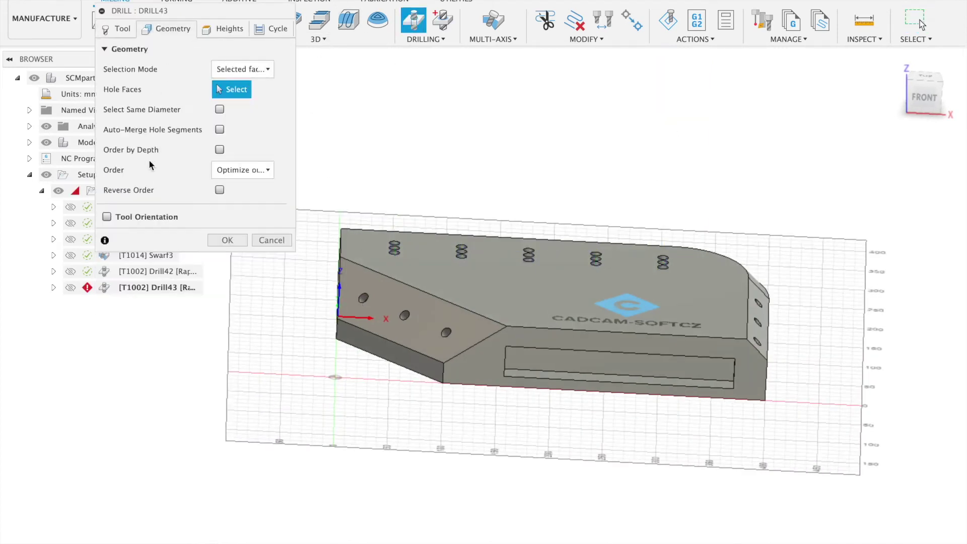
left_click(107, 216)
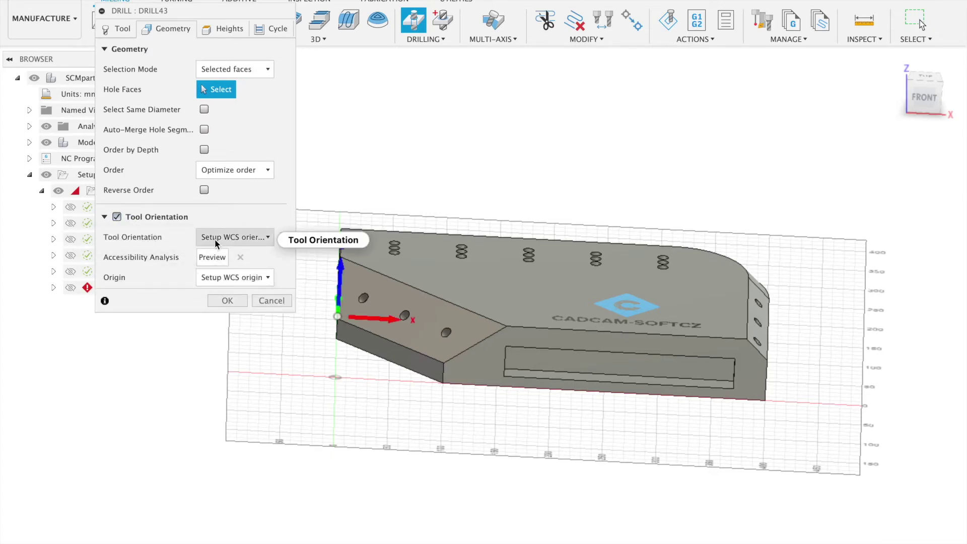
left_click(215, 239)
left_click(223, 287)
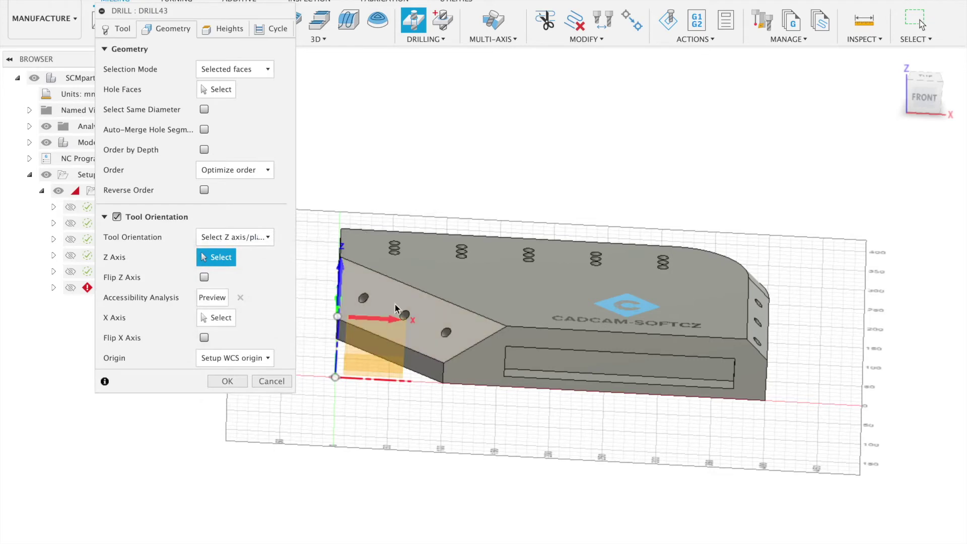
left_click(400, 291)
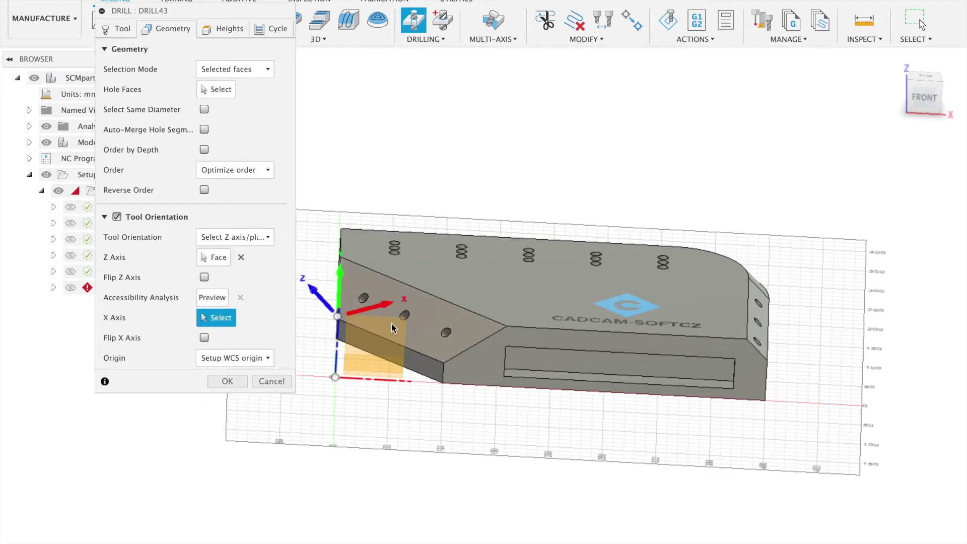
left_click(417, 351)
- Select the angled-face hole and all same-diameter holes, then generate Drill43
left_click(212, 96)
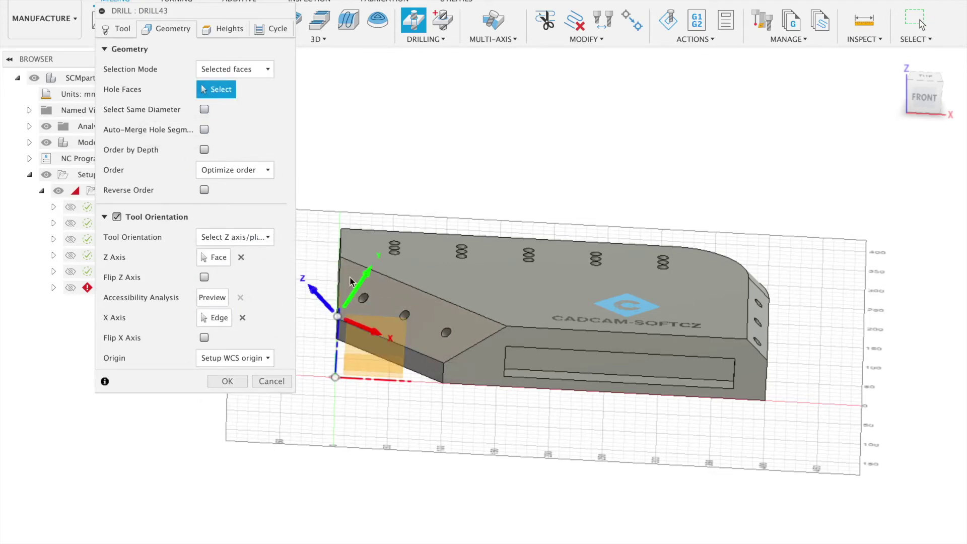
left_click(363, 299)
left_click(204, 110)
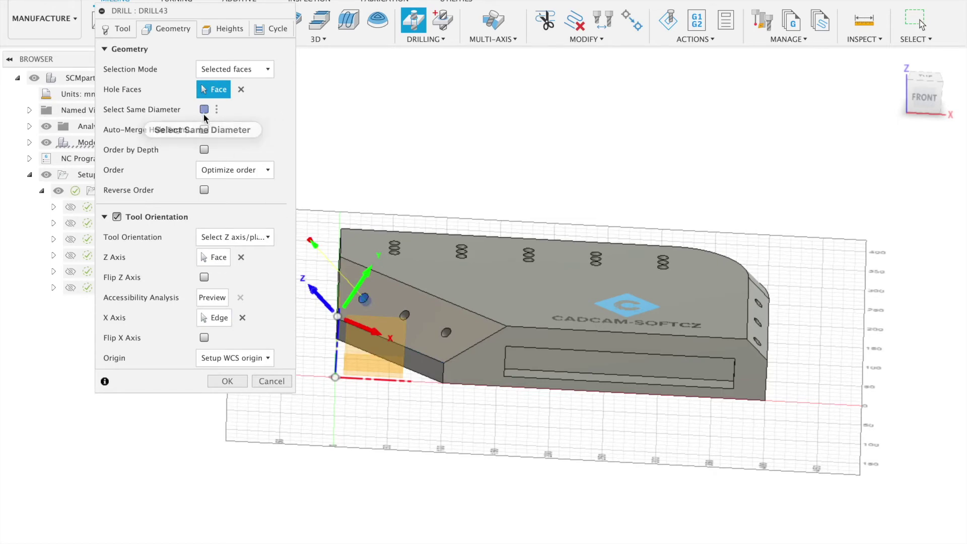
left_click(227, 462)
middle_click_drag(401, 371, 454, 322, "shift")
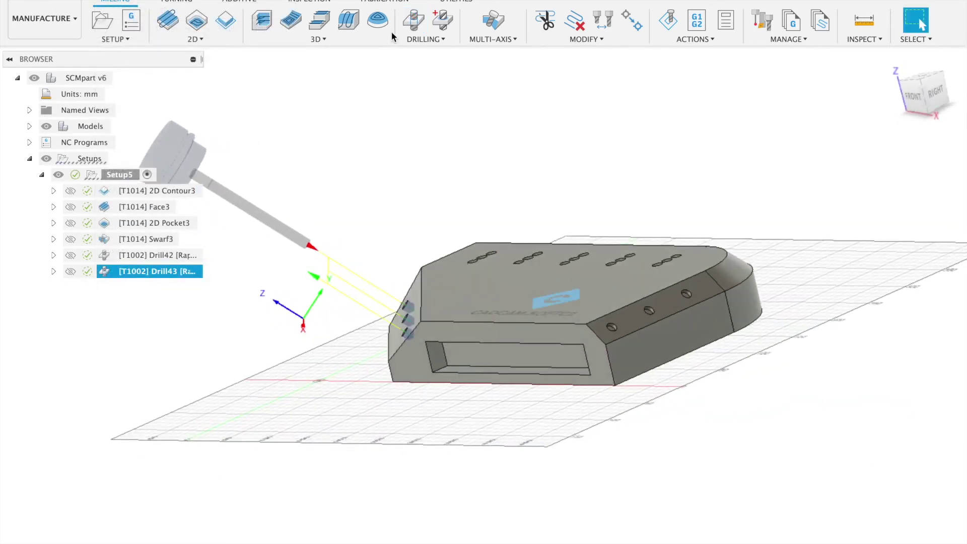
- Start another Drill with the tool axis normal to the long side face, side edge as X
left_click(411, 23)
left_click(160, 28)
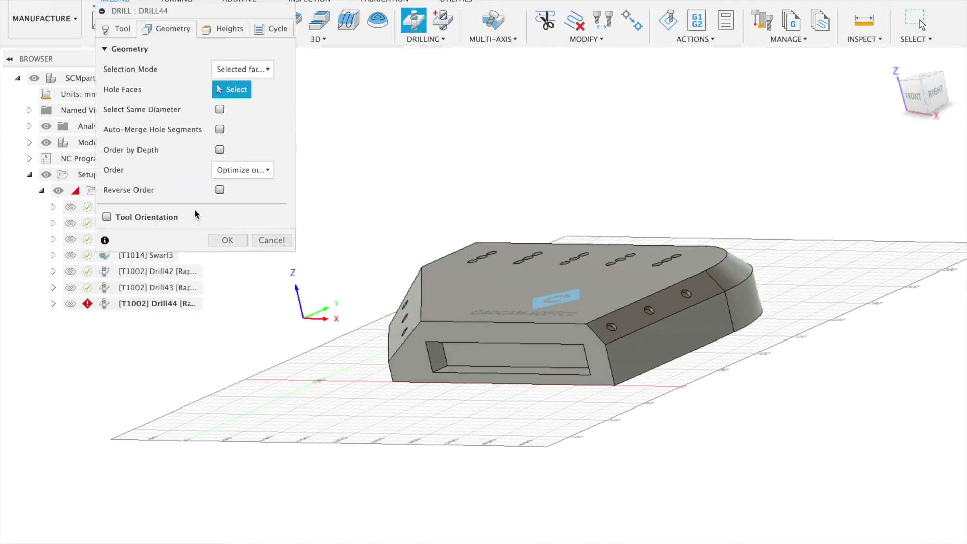
left_click(116, 218)
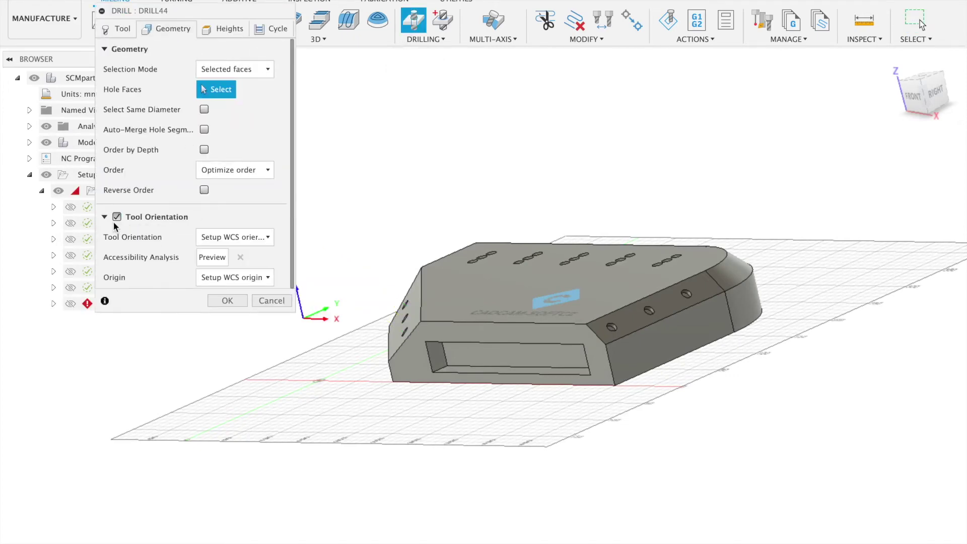
left_click(234, 238)
left_click(227, 283)
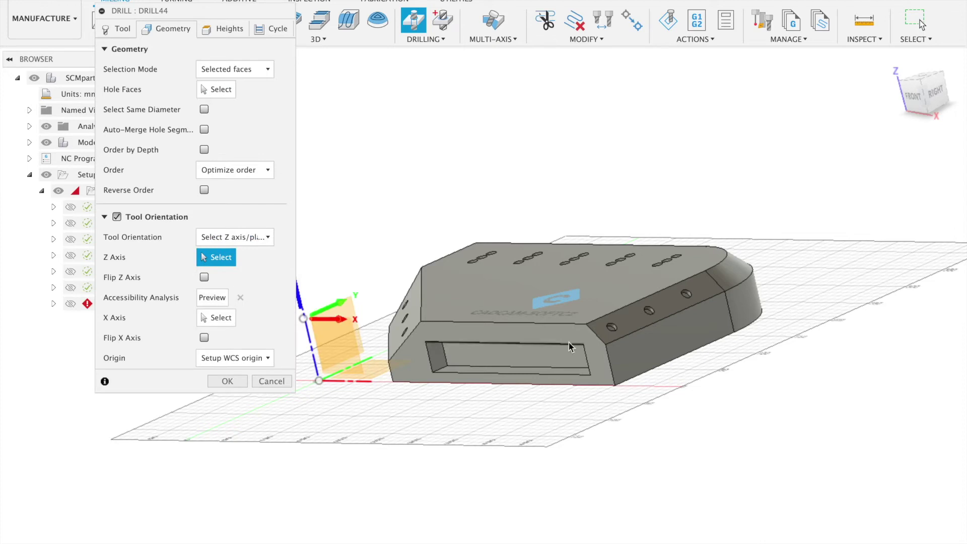
left_click(635, 327)
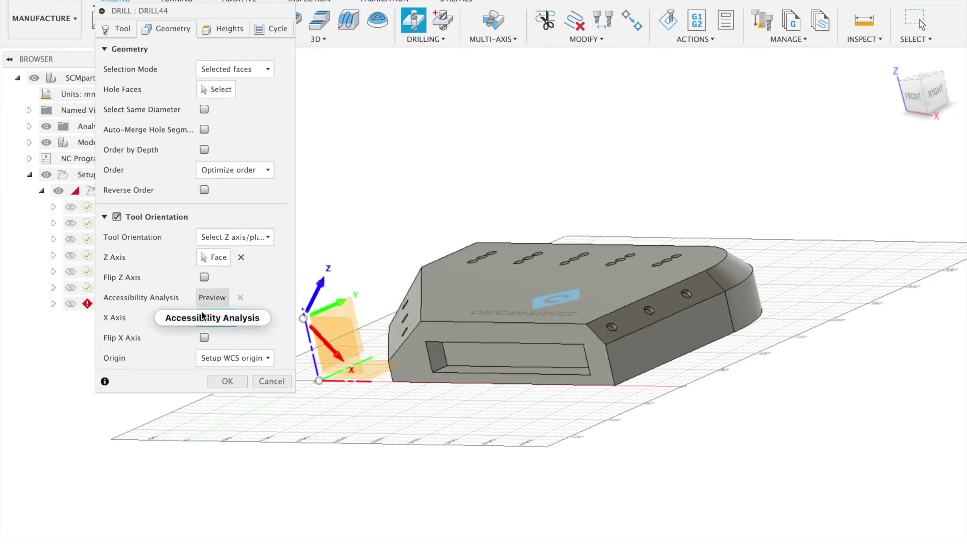
left_click(649, 325)
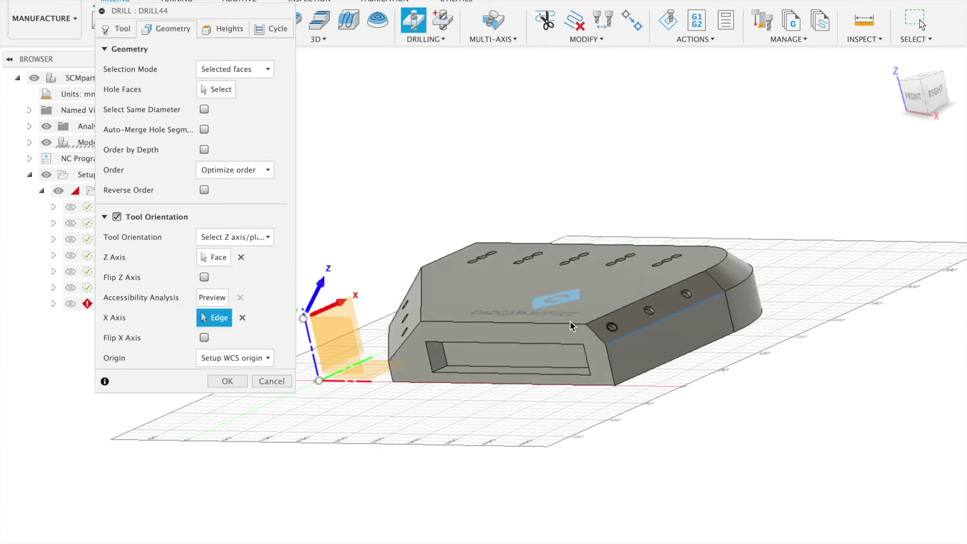
- Select a long-side-face hole and all same-diameter holes, then generate Drill44
left_click(218, 89)
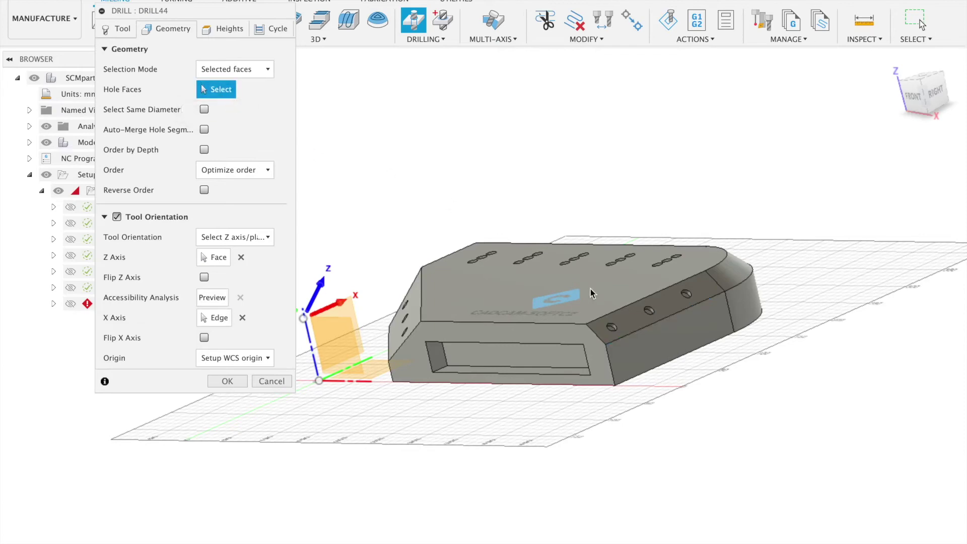
left_click(611, 329)
left_click(204, 110)
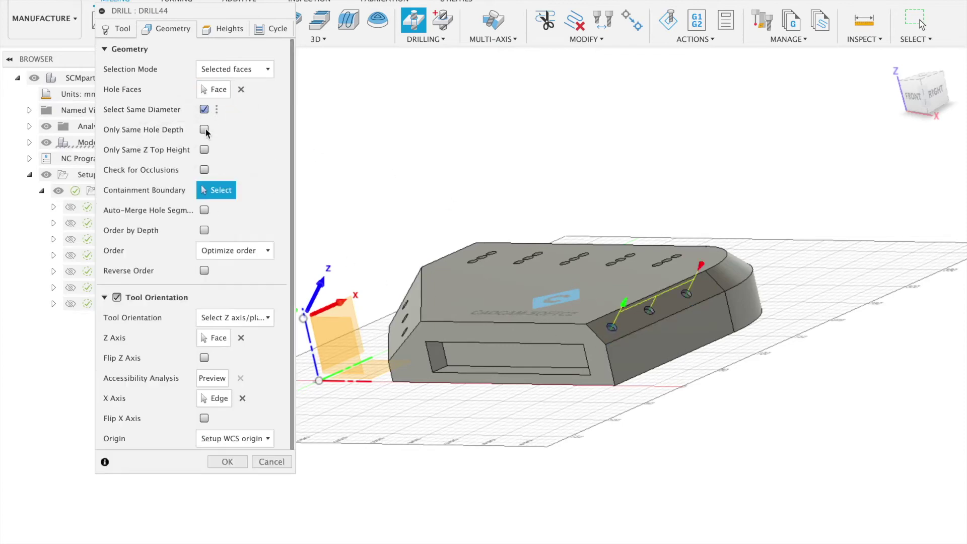
left_click(234, 460)
middle_click_drag(541, 343, 526, 375, "shift")
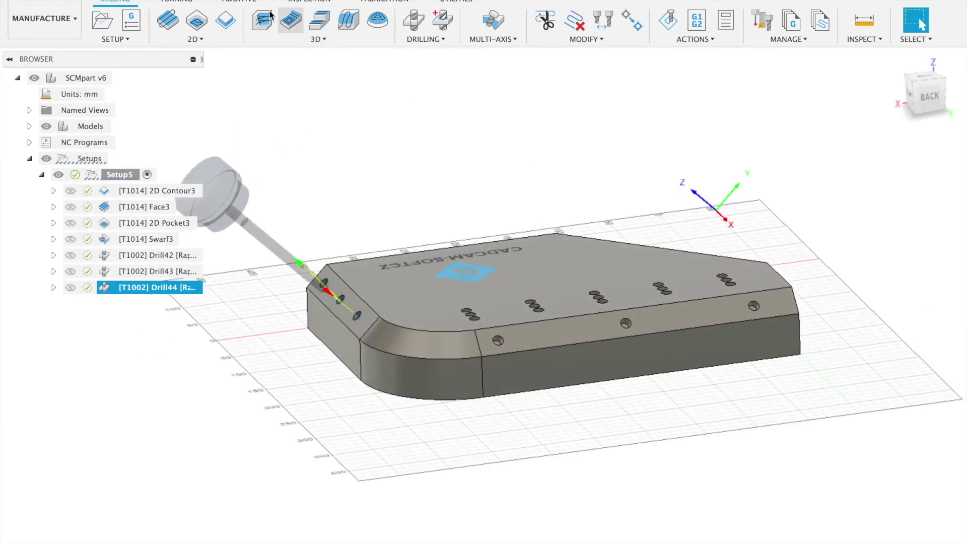
- Start Drill45 with the tool axis normal to the front side face and the X axis flipped
left_click(414, 20)
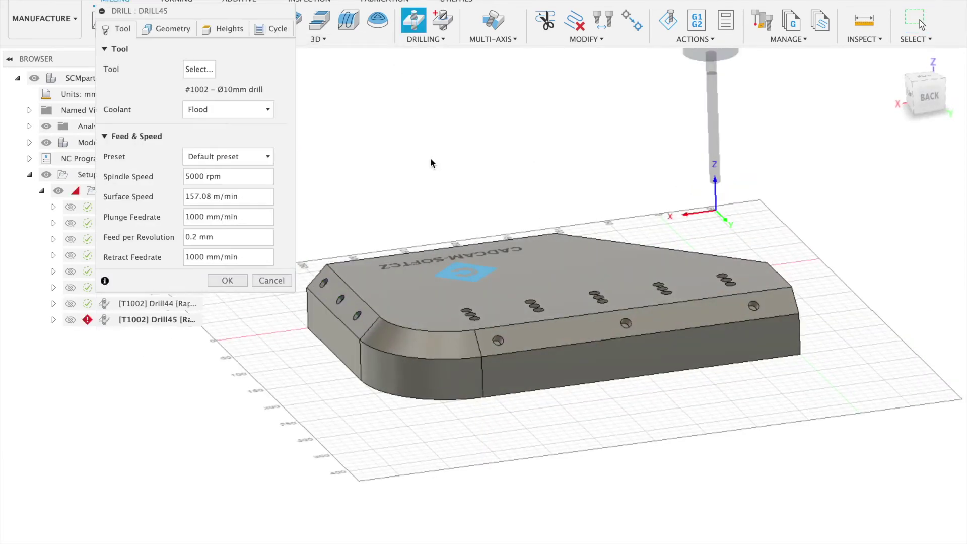
left_click(158, 30)
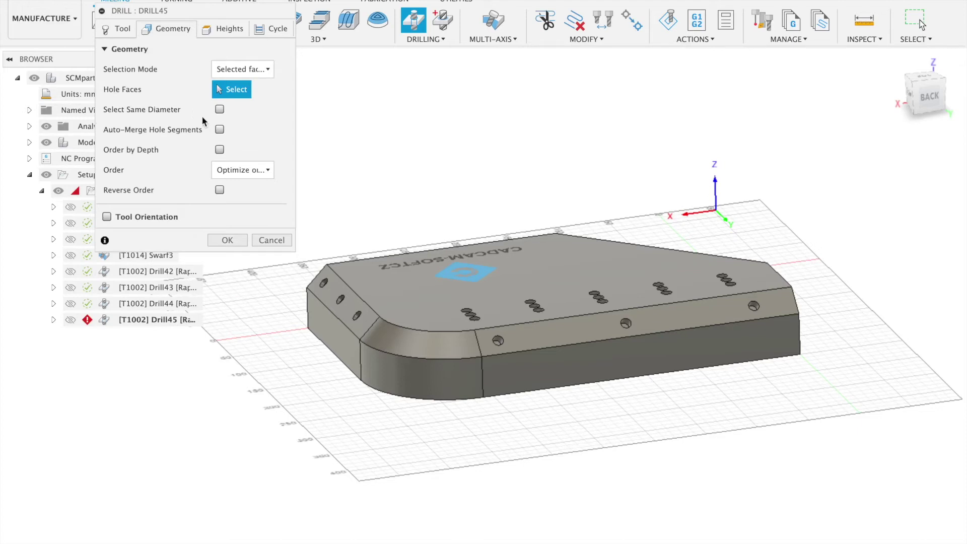
left_click(106, 216)
left_click(266, 237)
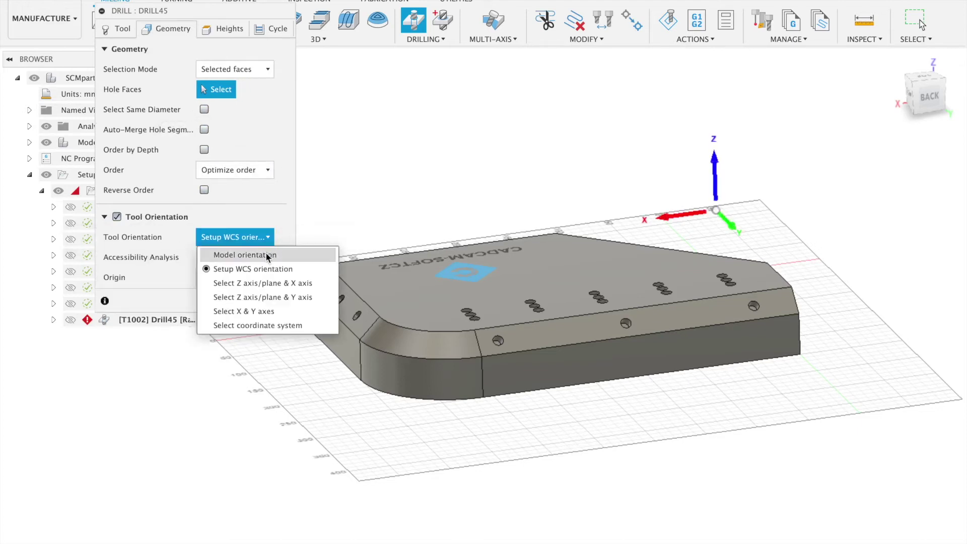
left_click(274, 283)
left_click(576, 336)
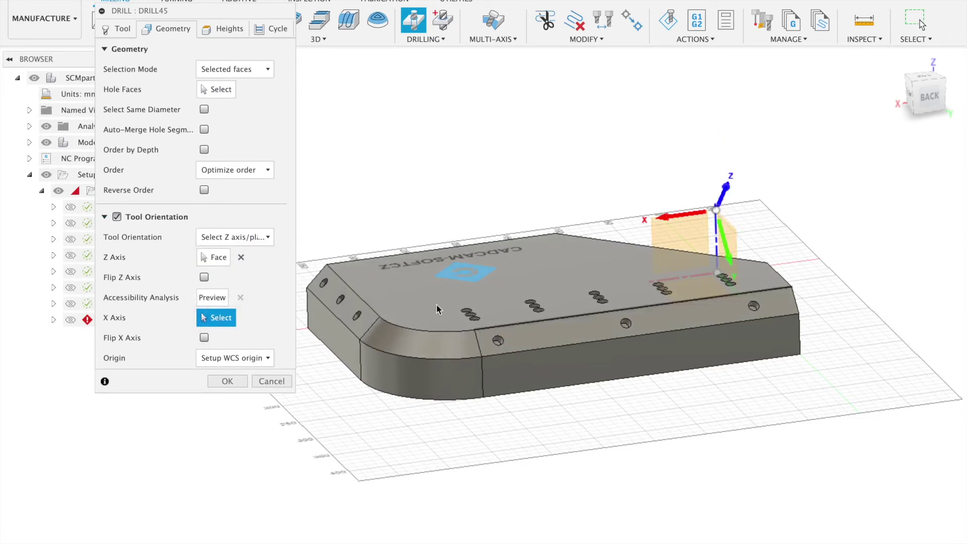
left_click(203, 338)
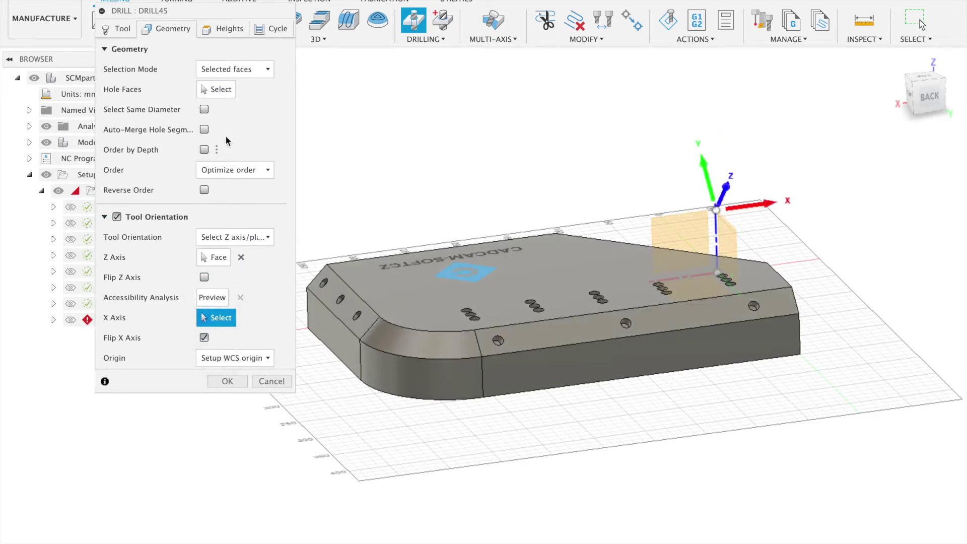
- Select a front-face hole and the other same-diameter holes, then confirm Drill45
left_click(216, 89)
scroll(522, 350, "up", 1)
scroll(521, 350, "up", 3)
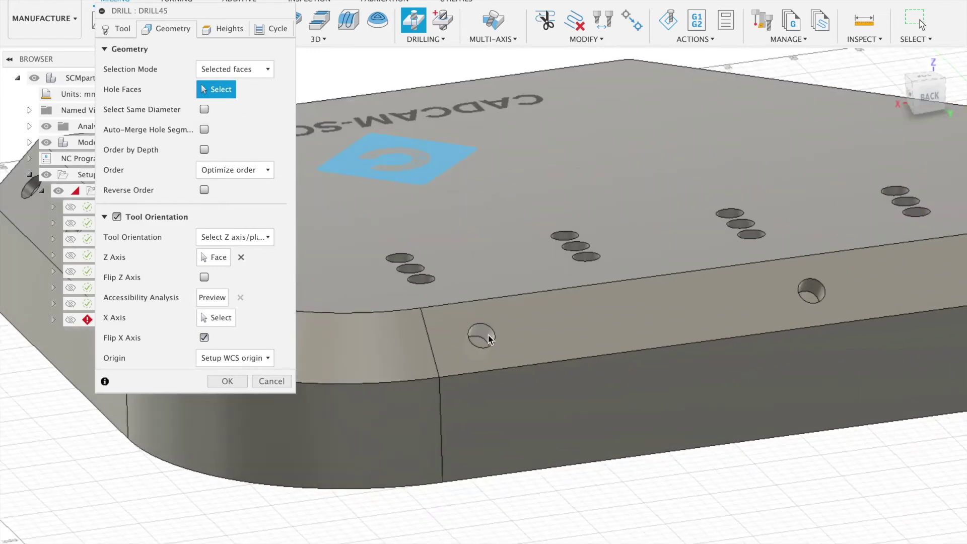
left_click(481, 336)
left_click(204, 109)
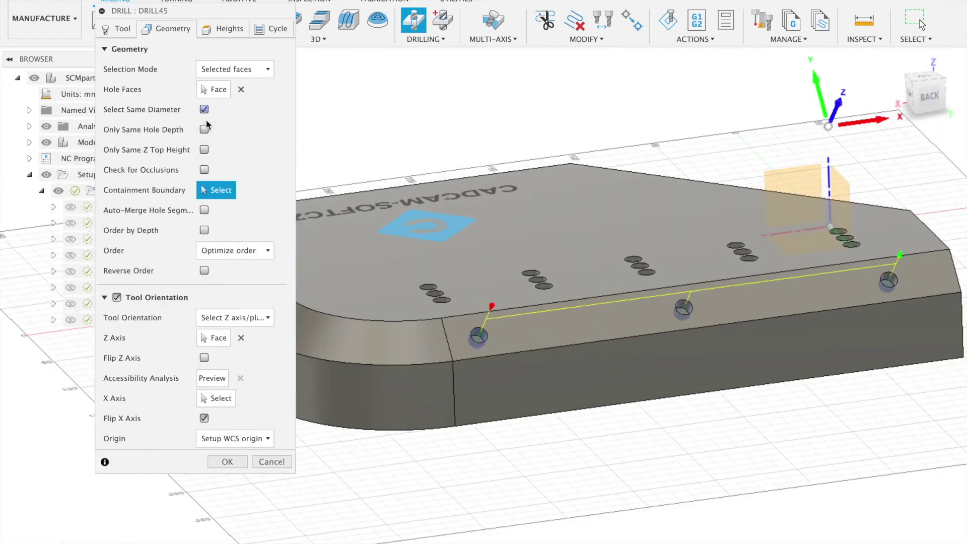
left_click(226, 461)
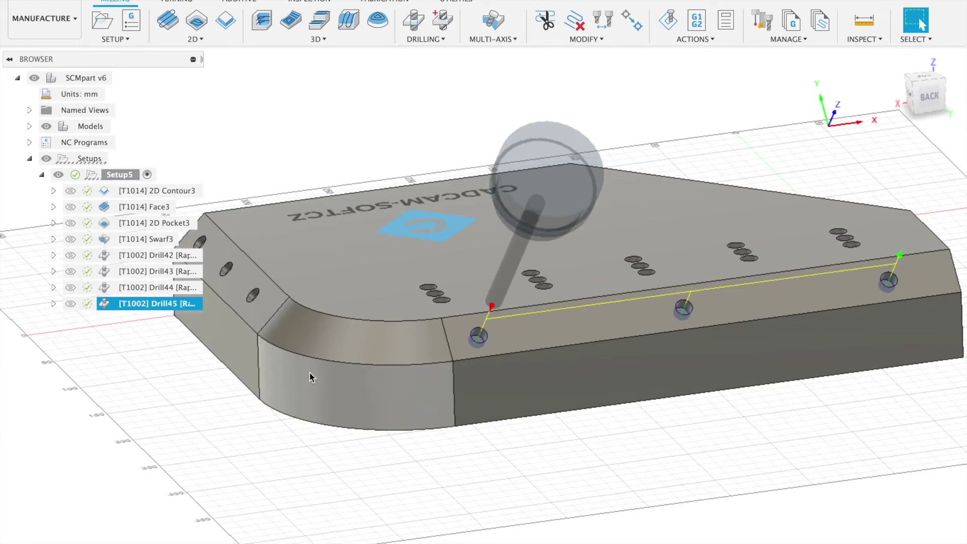
left_click(895, 61)
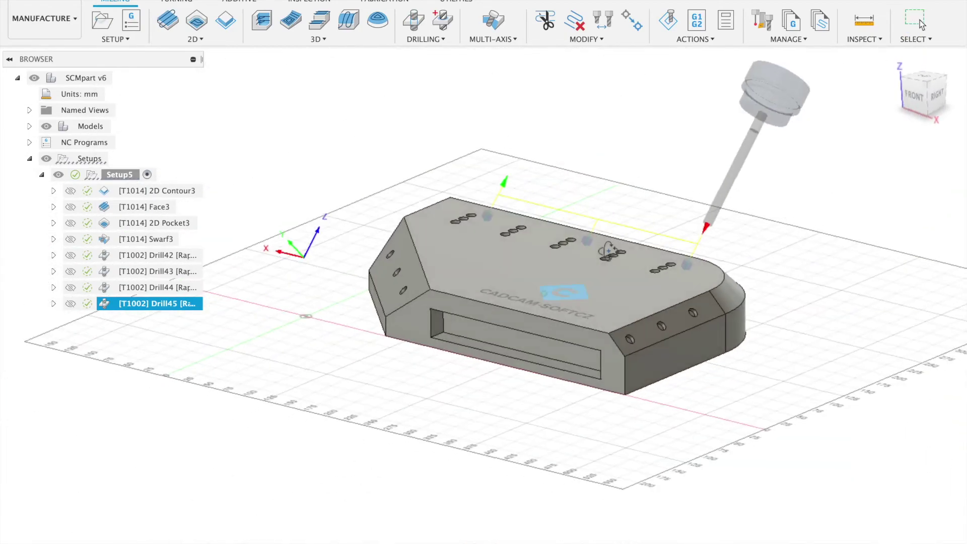
left_click(243, 354)
right_click(113, 172)
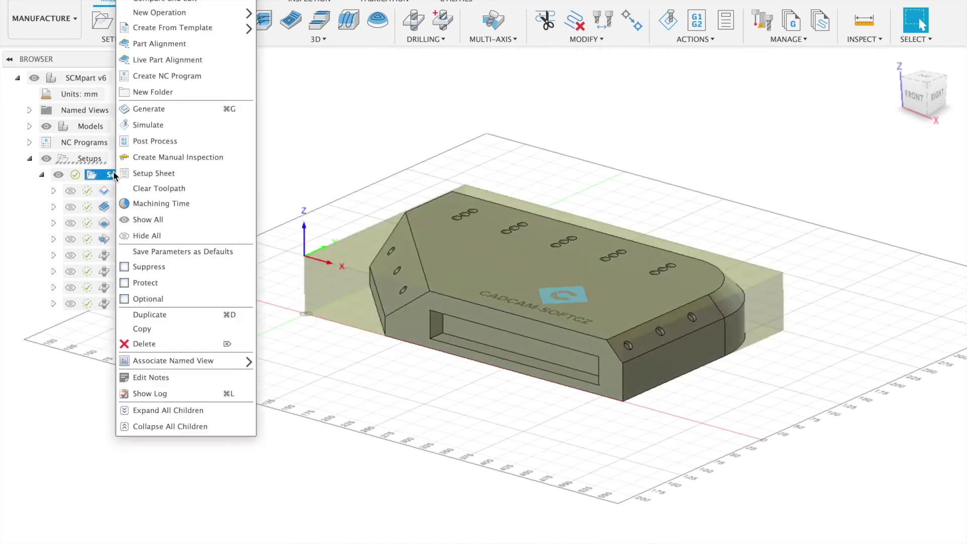
left_click(170, 128)
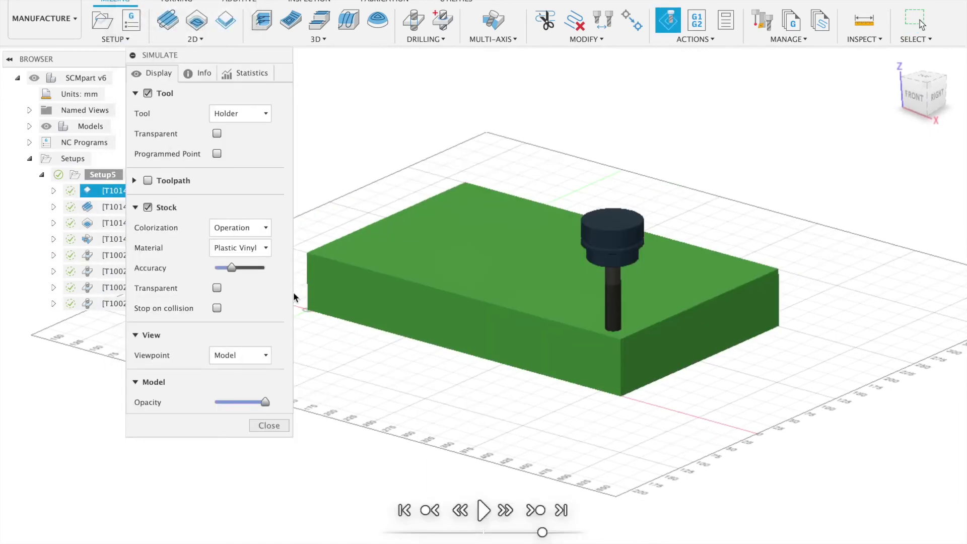
left_click(483, 510)
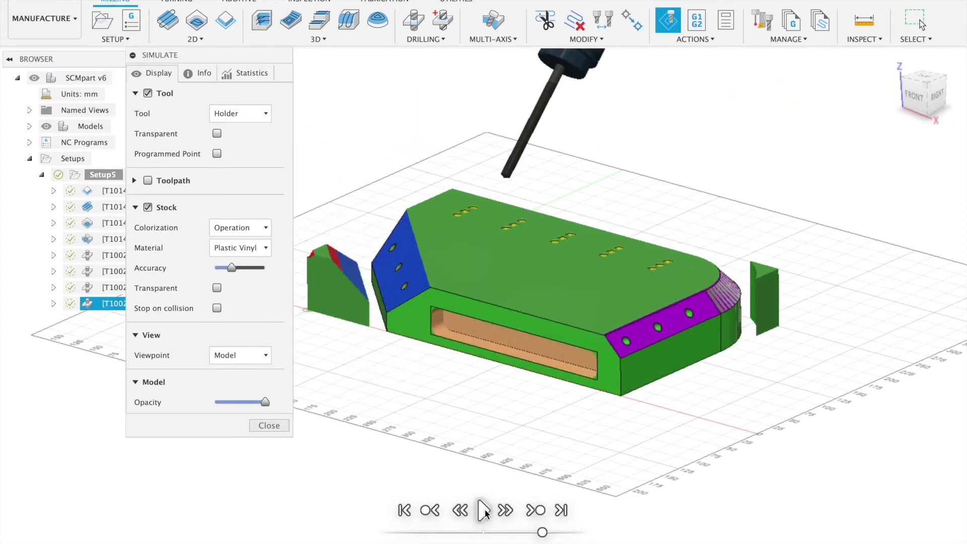
middle_click_drag(670, 380, 798, 356, "shift")
left_click(900, 66)
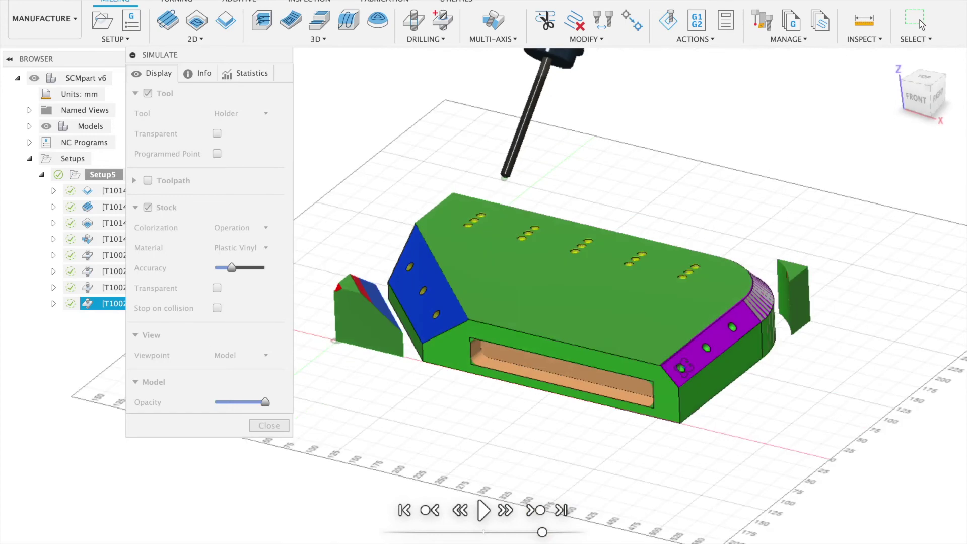
left_click(269, 425)
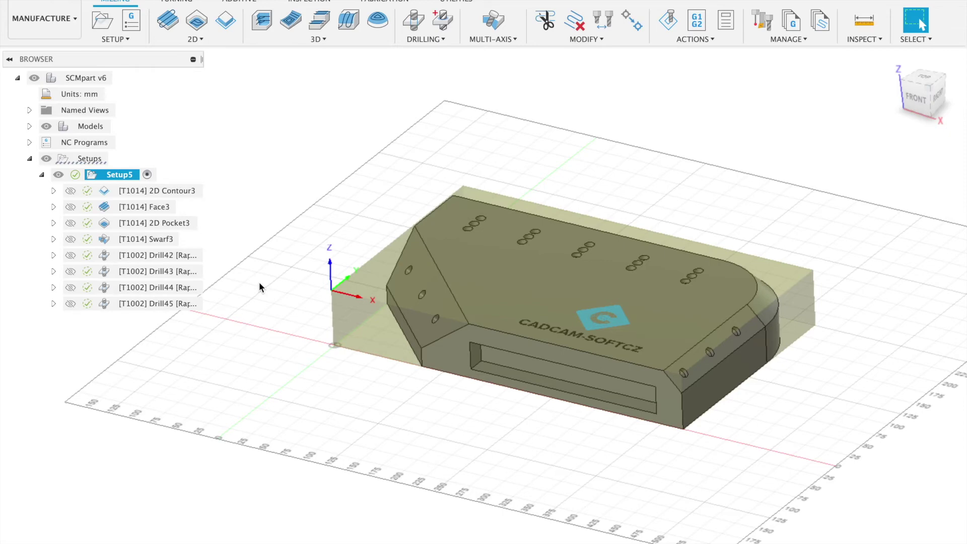
right_click(108, 173)
- Post-process Setup5 with the Xilog post as an NC program named SCMCODE
left_click(159, 139)
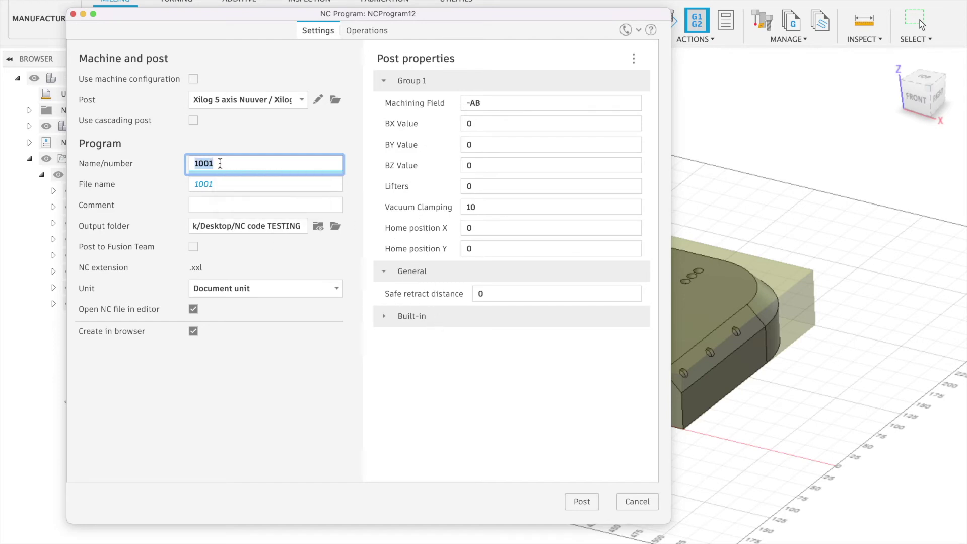
type("SCMCODE")
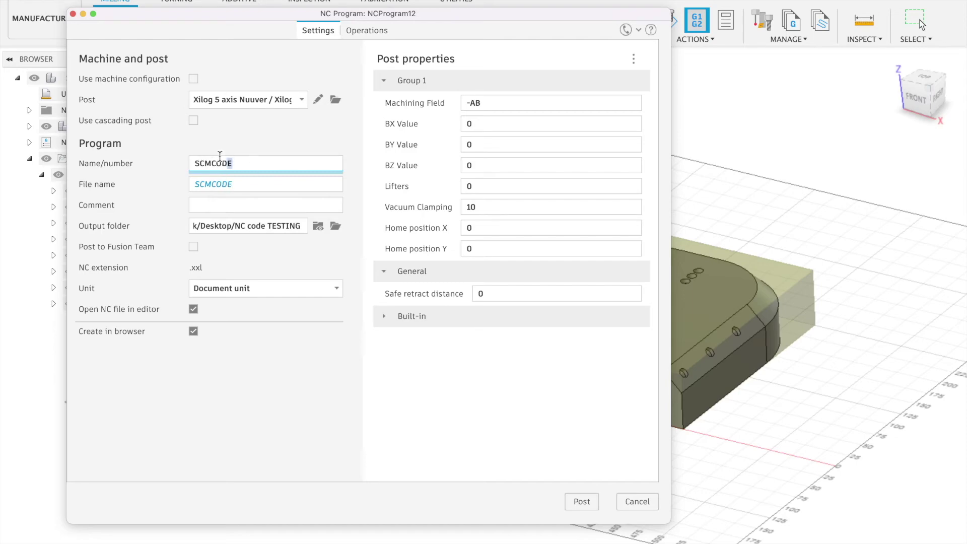
left_click_drag(232, 163, 159, 160)
left_click(583, 501)
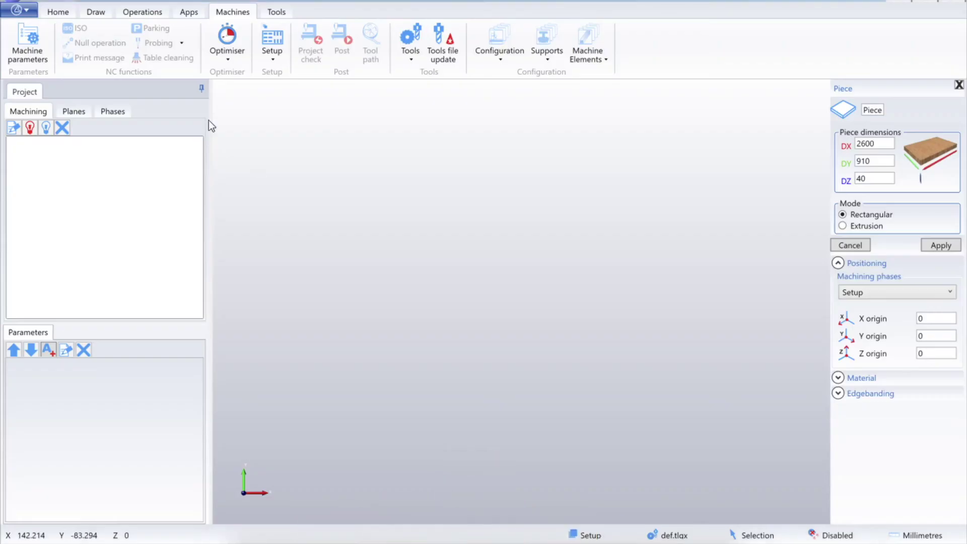
- Import SCMCODE.xxl via Import Pgm, discarding the current unsaved project
left_click(68, 15)
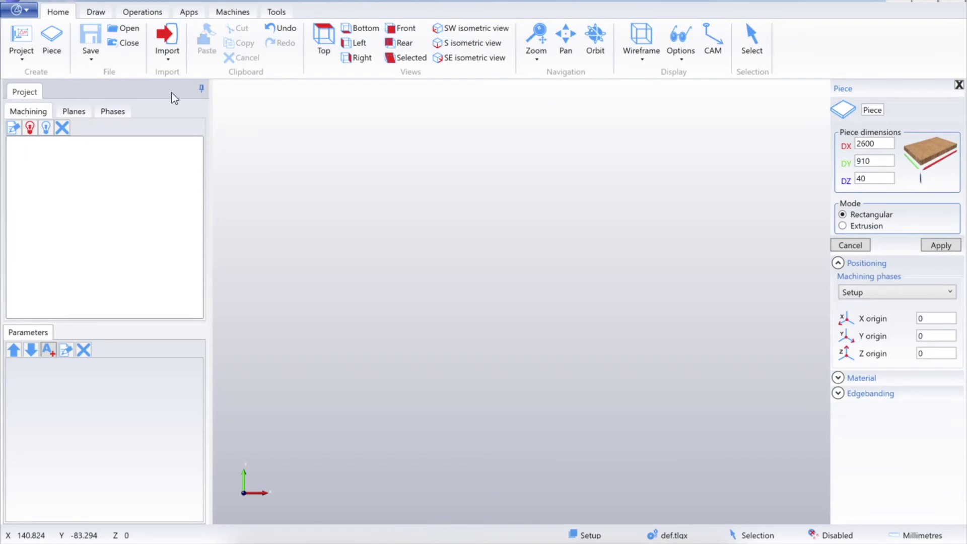
left_click(167, 56)
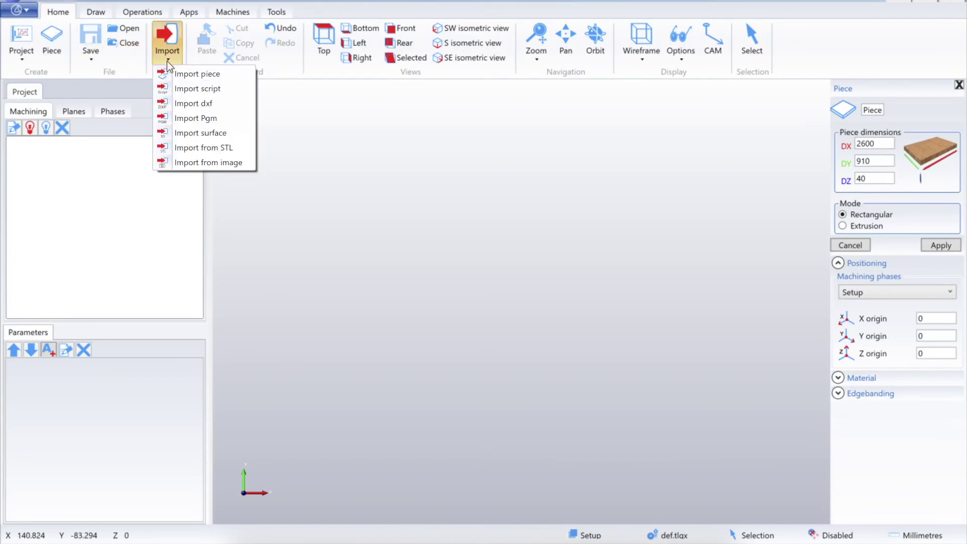
left_click(188, 120)
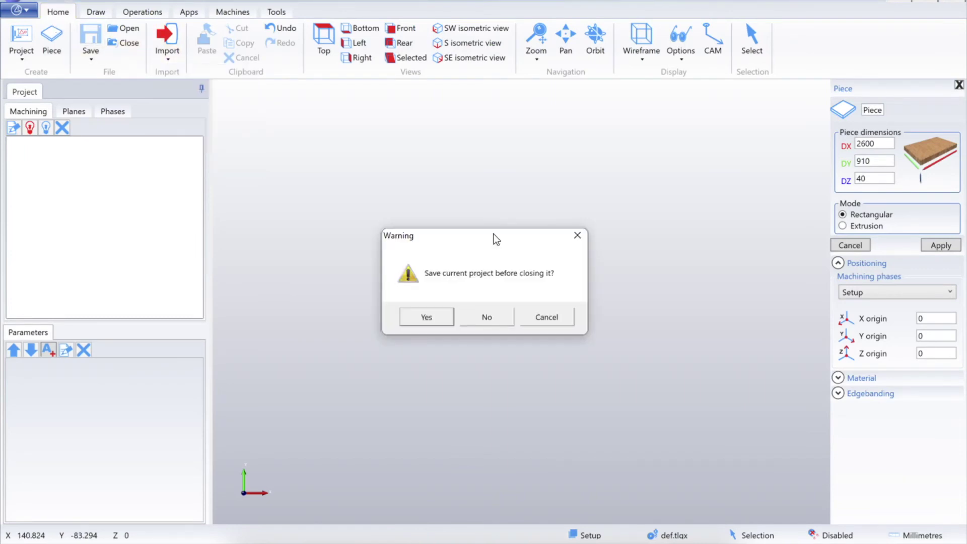
left_click(486, 319)
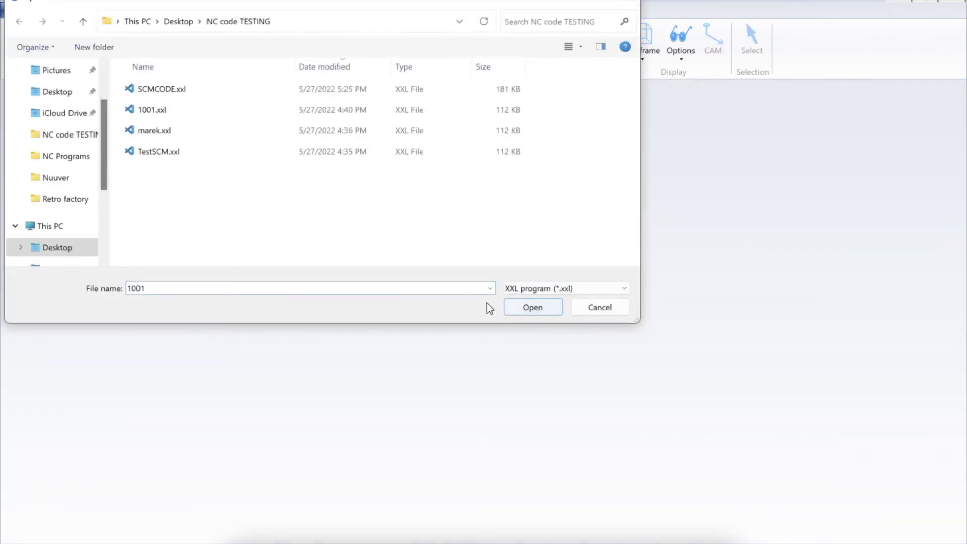
left_click(177, 91)
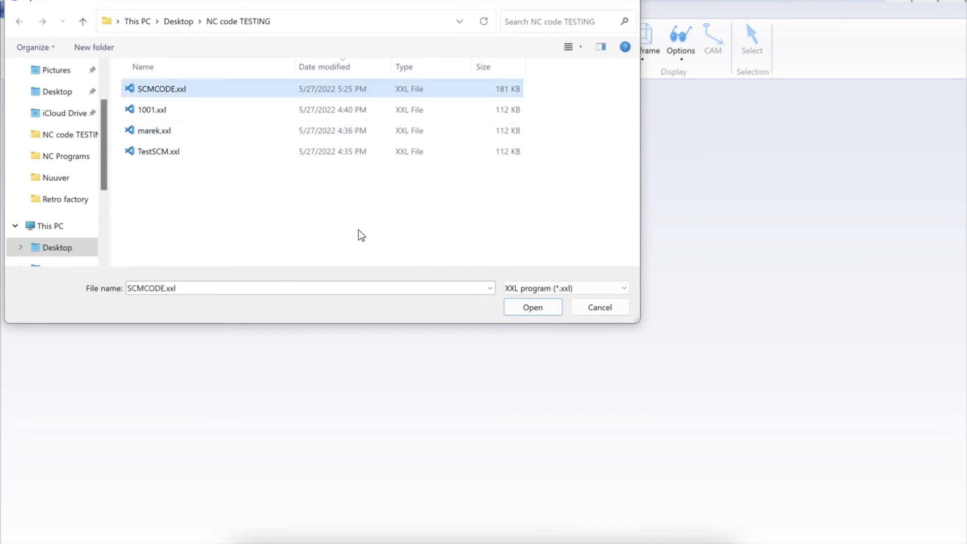
left_click(552, 312)
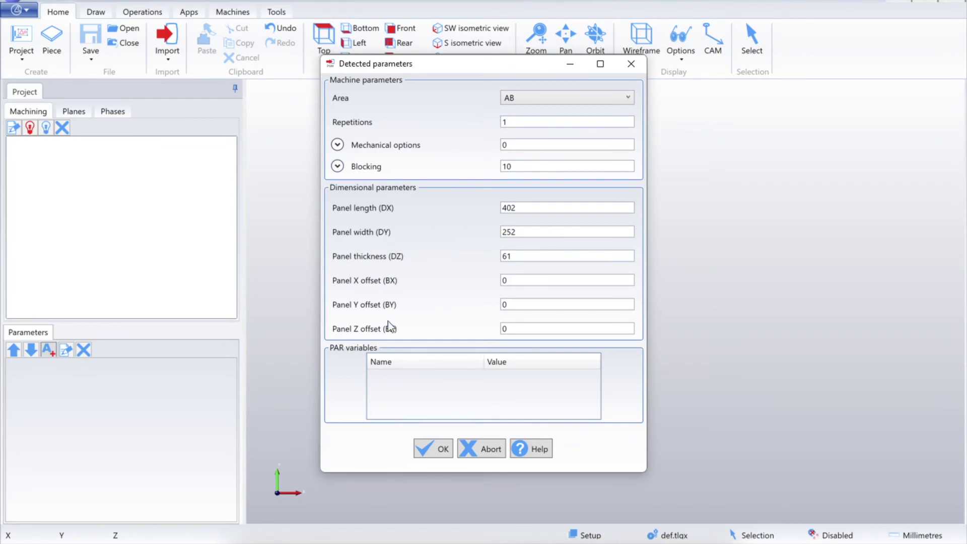
- Accept the detected AB area and 402 × 252 × 61 panel dimensions
left_click(434, 453)
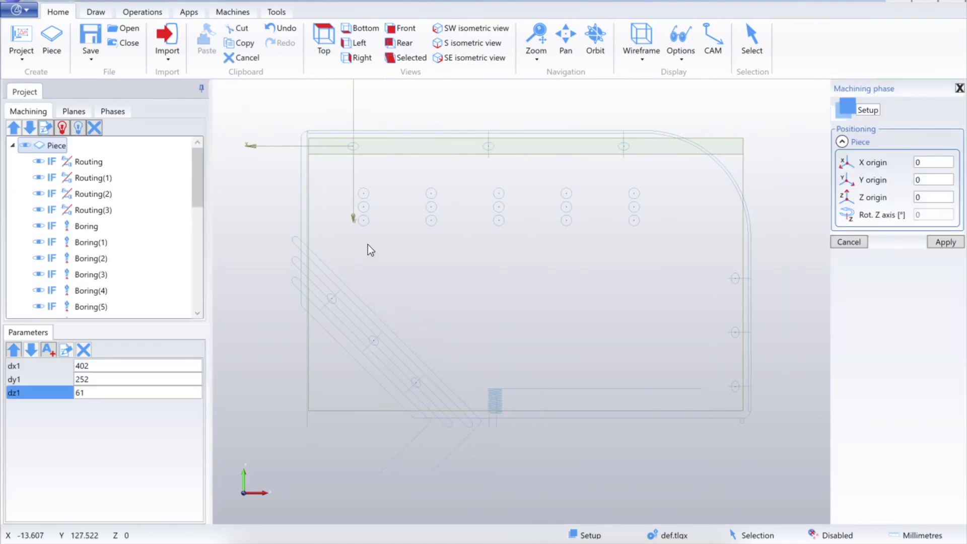
- Save the imported project with Ctrl+S and bring up the Machines commands
key("ctrl+s")
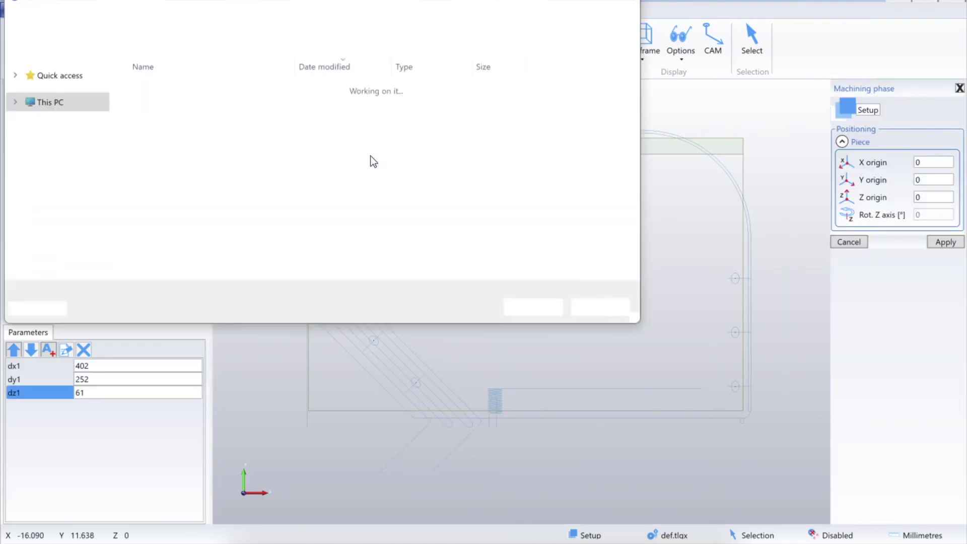
key("Return")
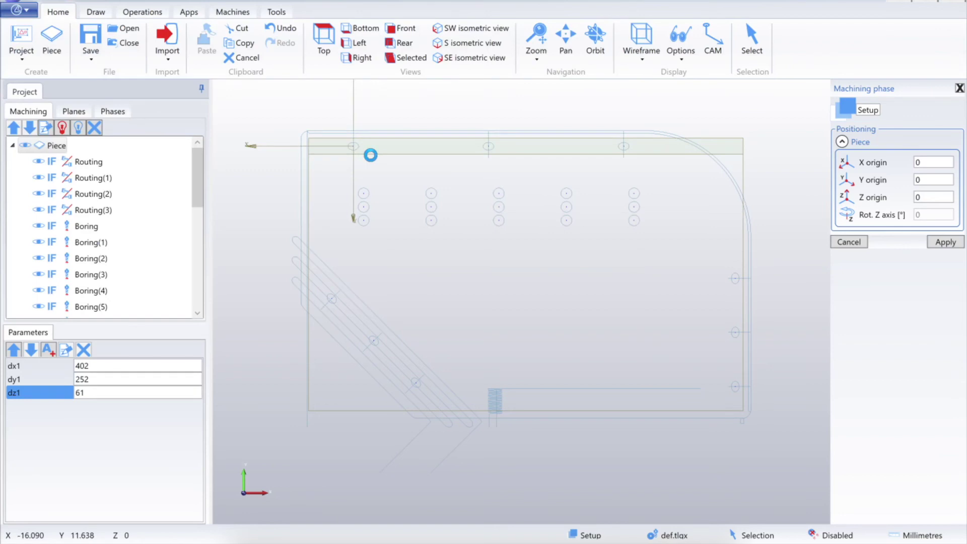
left_click(275, 12)
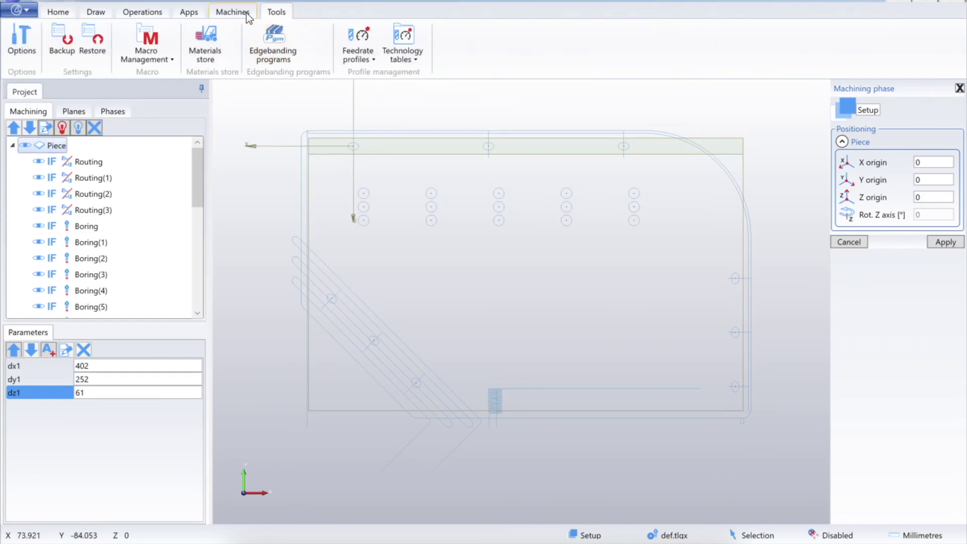
left_click(233, 12)
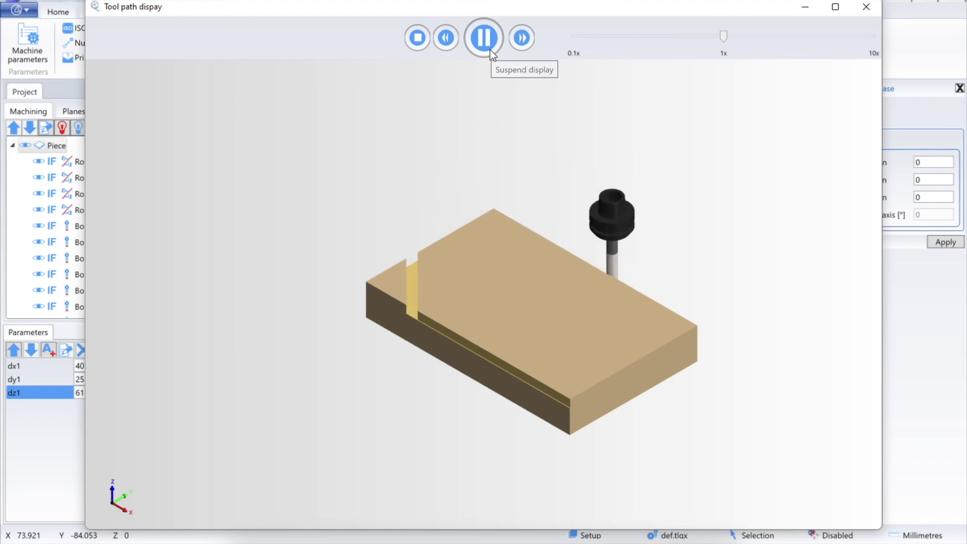
- Raise the Tool path simulation speed to about 3x so the slot pocket and hole rows finish machining
left_click_drag(723, 37, 763, 44)
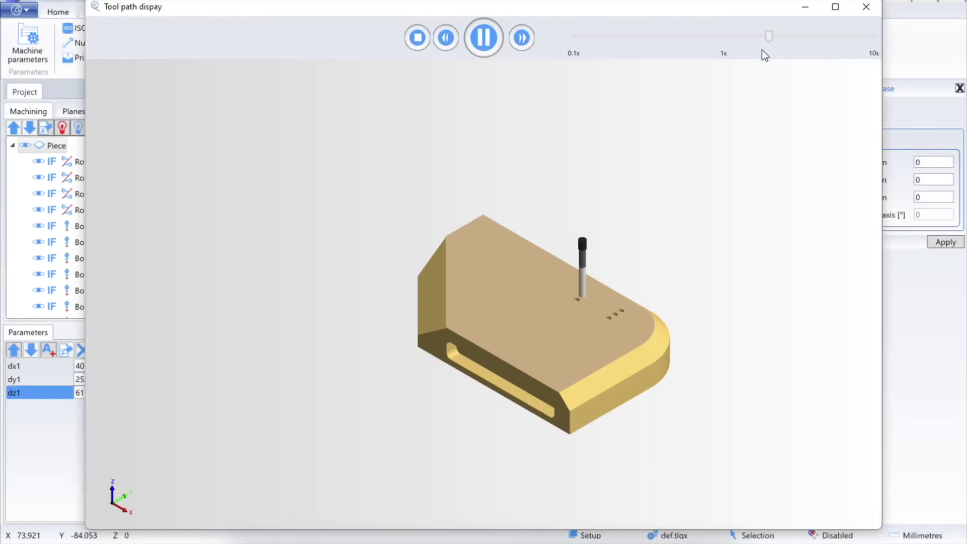
left_click_drag(769, 37, 798, 38)
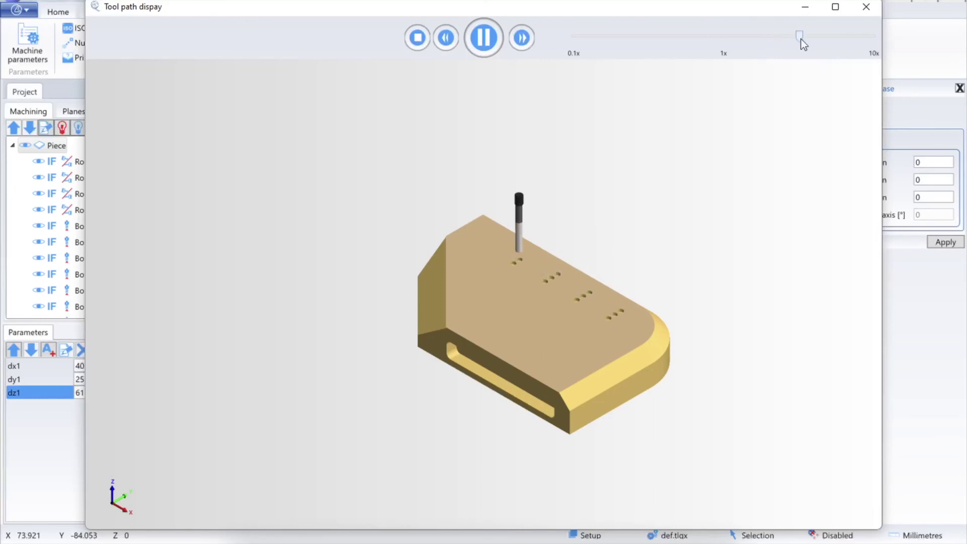